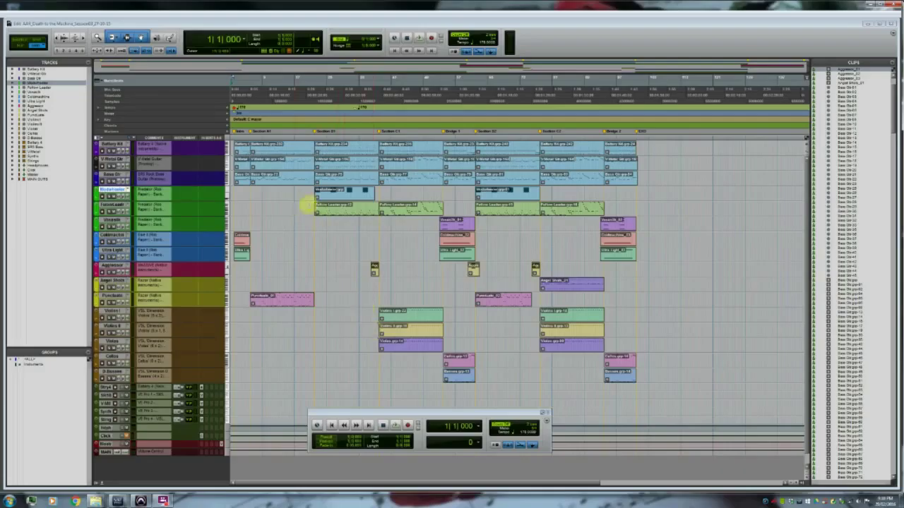
Select and record-arm the Follow Leader track, then open its first MIDI clip's melody notes
left_click(116, 204)
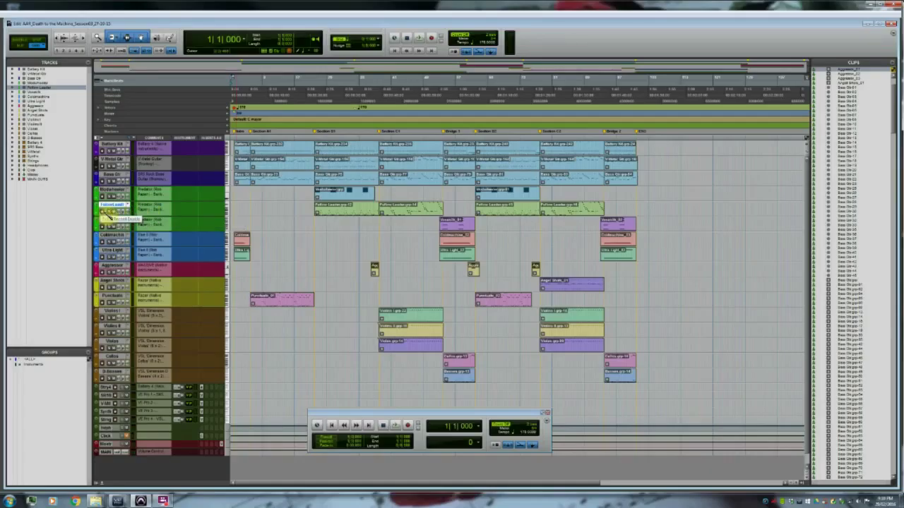
left_click(102, 212)
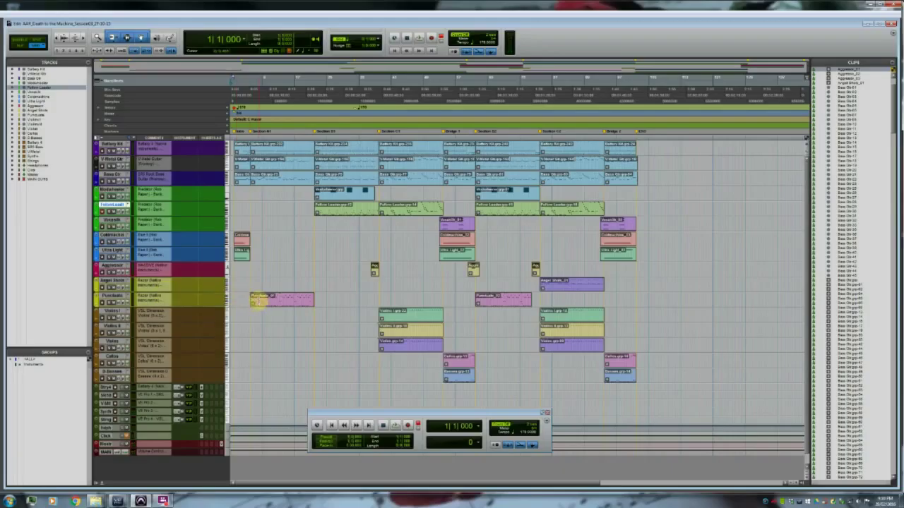
double_click(329, 213)
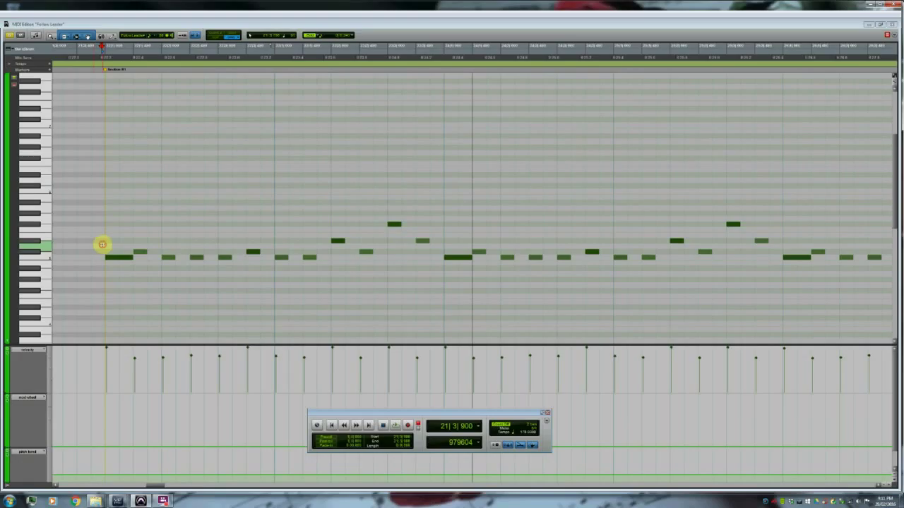
Play and stop the Follow Leader part, then close the MIDI Editor
key("space")
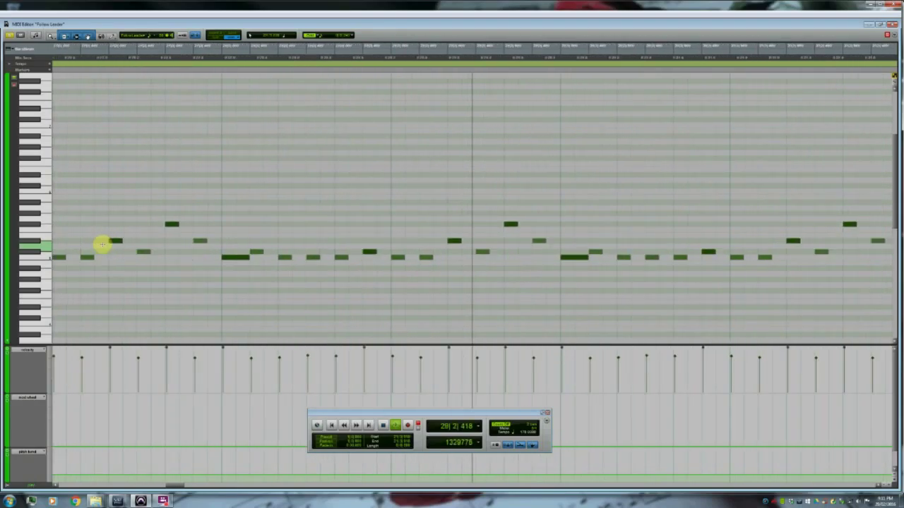
key("space")
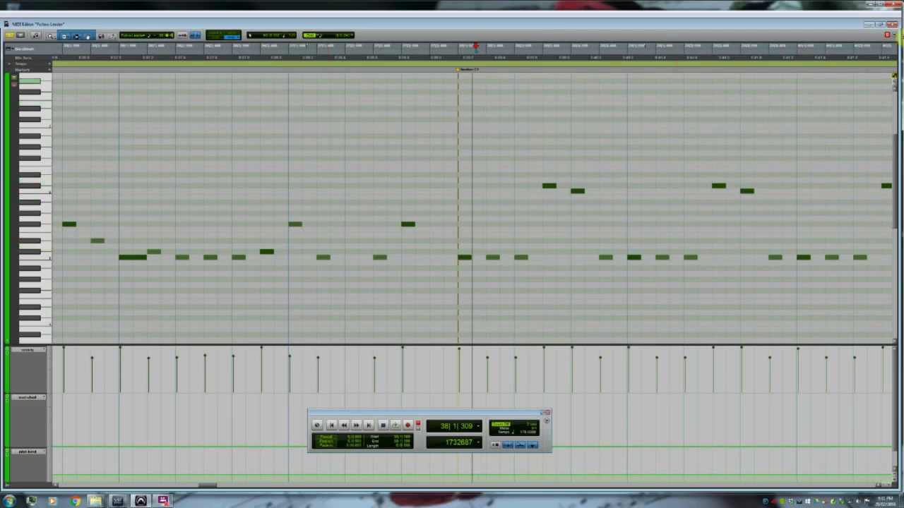
left_click(891, 24)
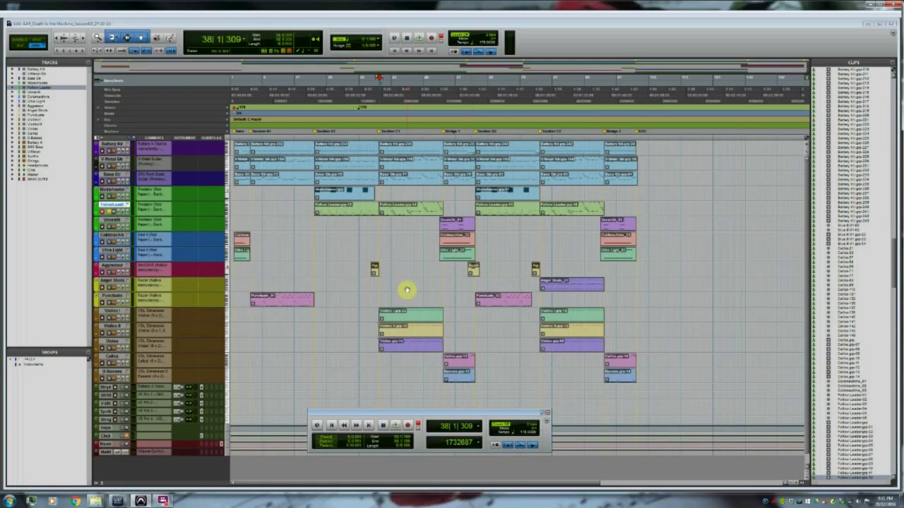
Open the second Follow Leader clip and play it, returning to the arrangement with Ctrl+=
double_click(399, 212)
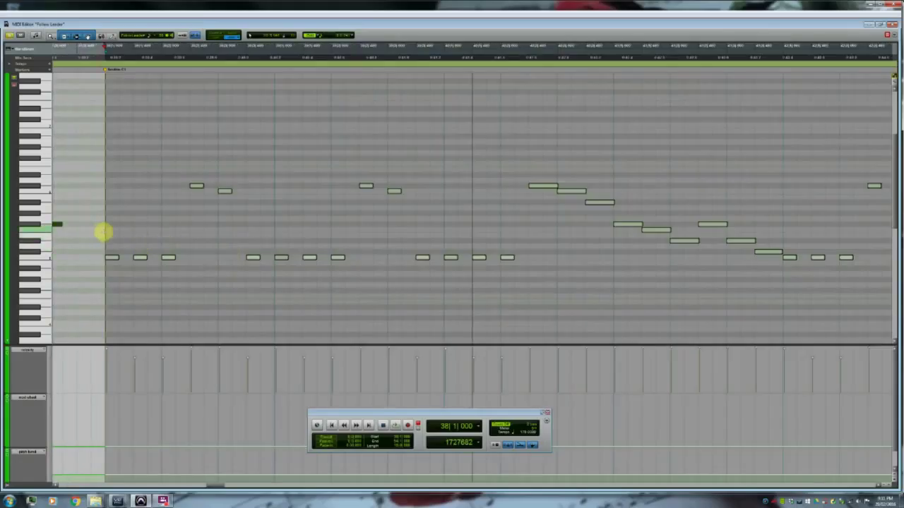
key("space")
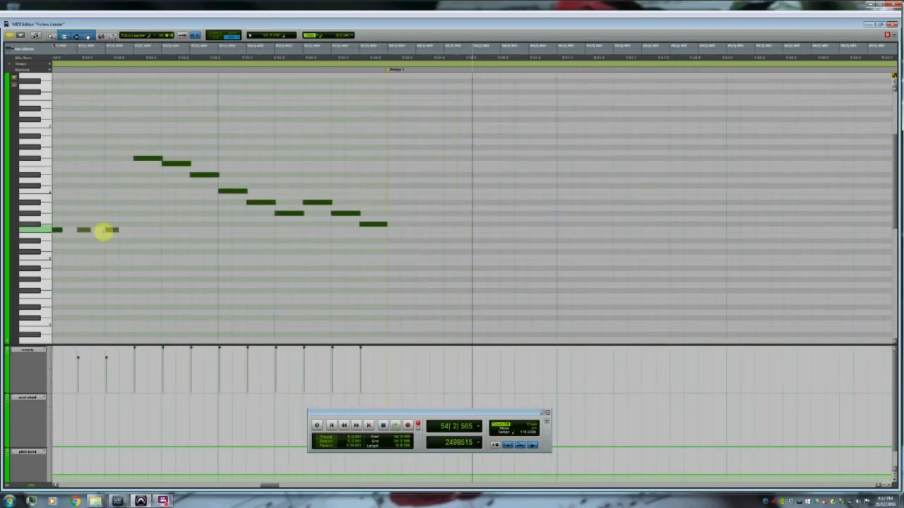
key("ctrl+=")
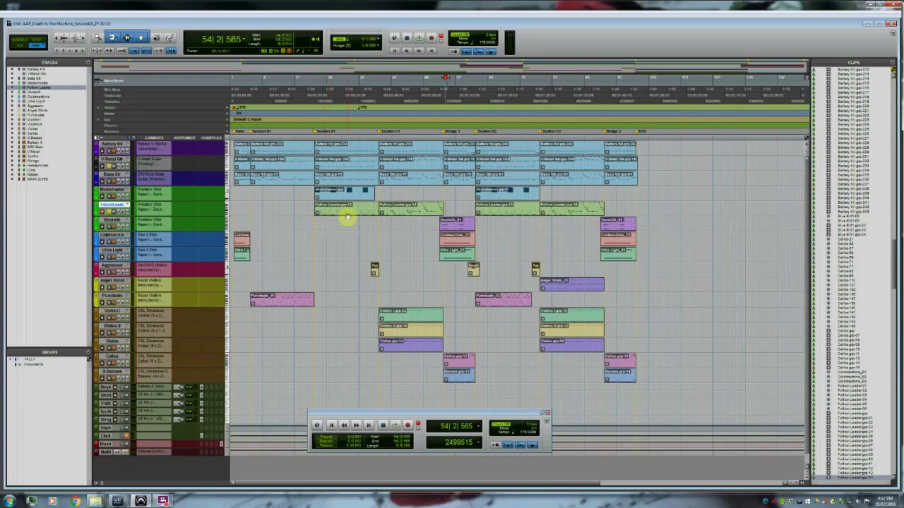
Select both Follow Leader clips, play them through, then move the playback position to bar 20
left_click(347, 210)
left_click(400, 211, "shift")
key("space")
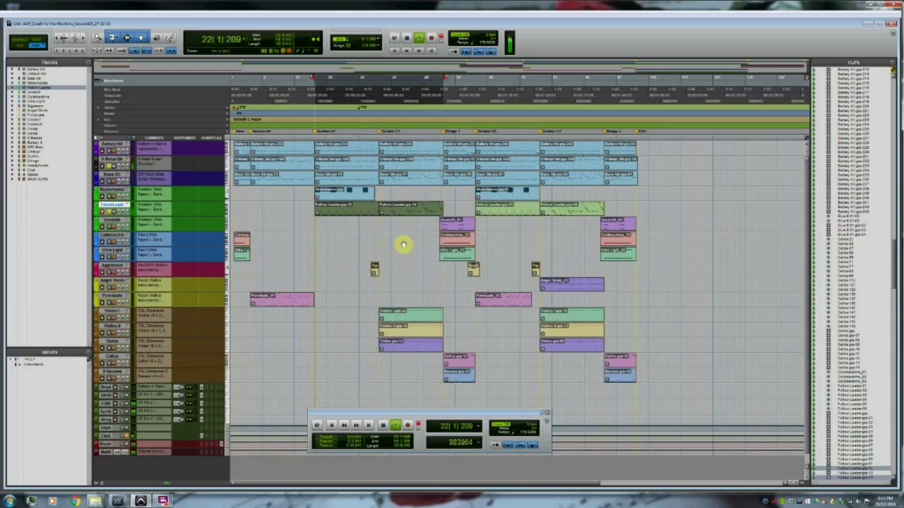
key("space")
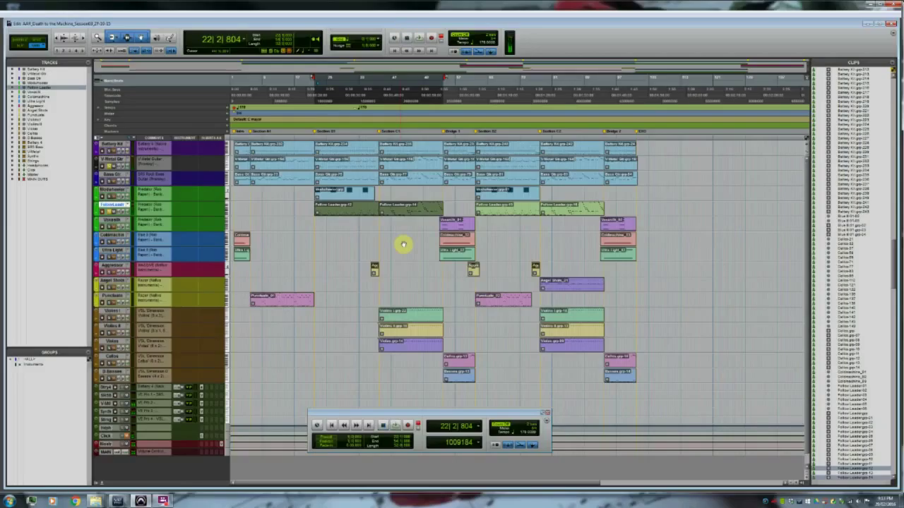
left_click(307, 221)
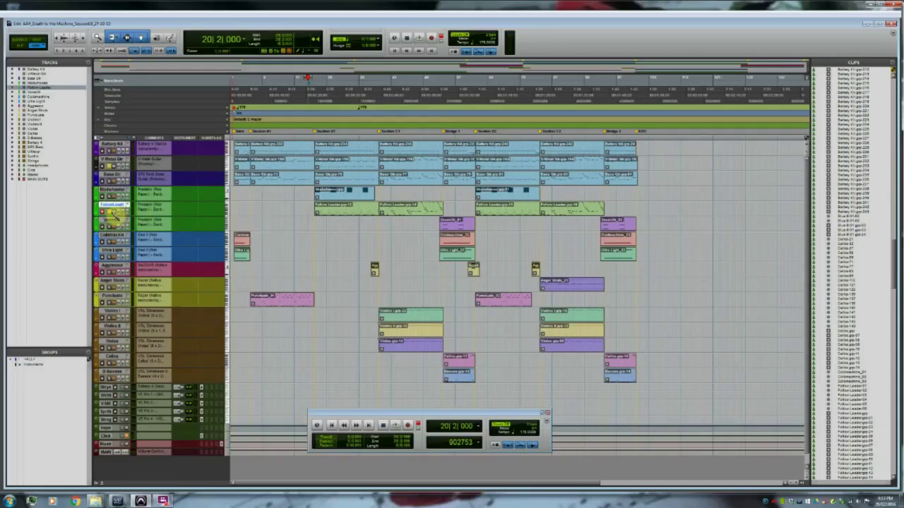
Open the Punctuate track's first Razor clip, clear the time selection and play its Section A riff
left_click(119, 296)
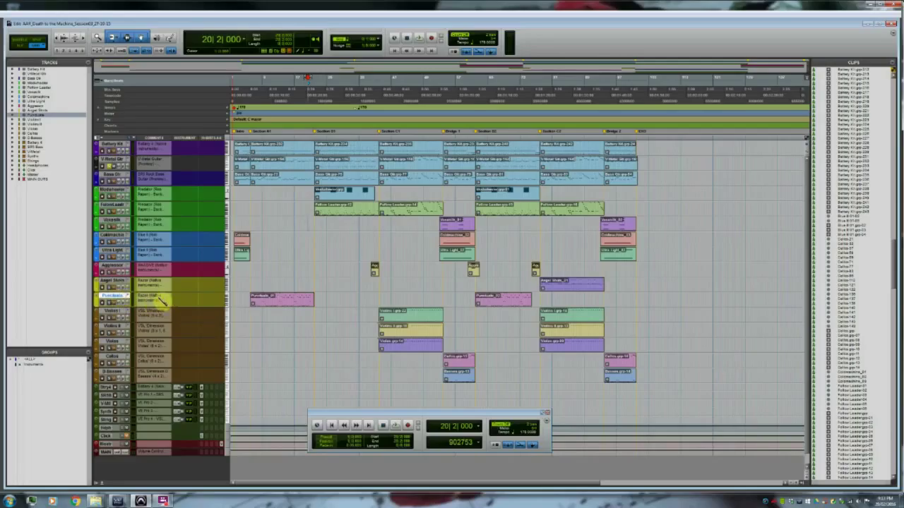
key("super+equal")
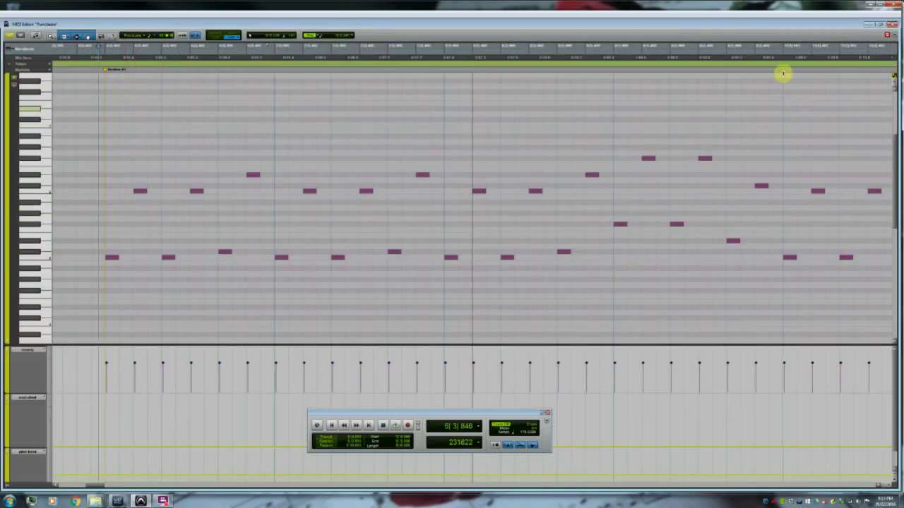
left_click(891, 24)
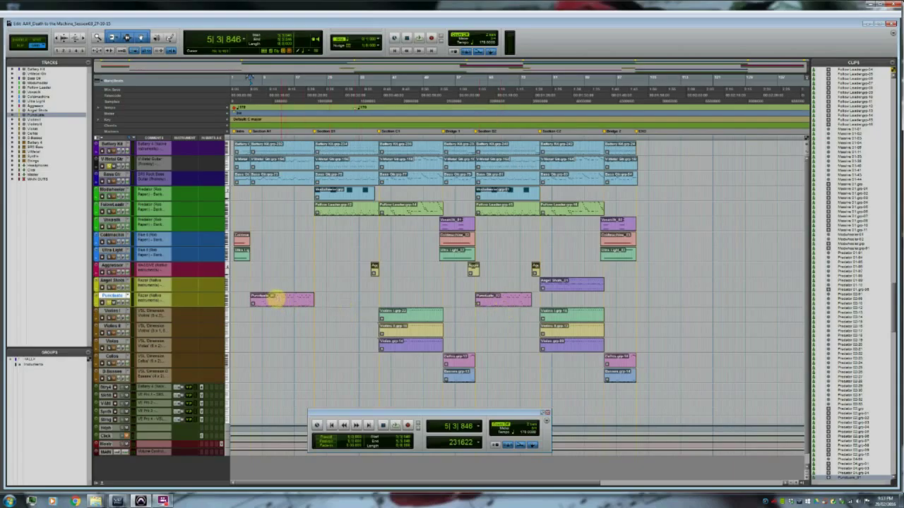
double_click(276, 300)
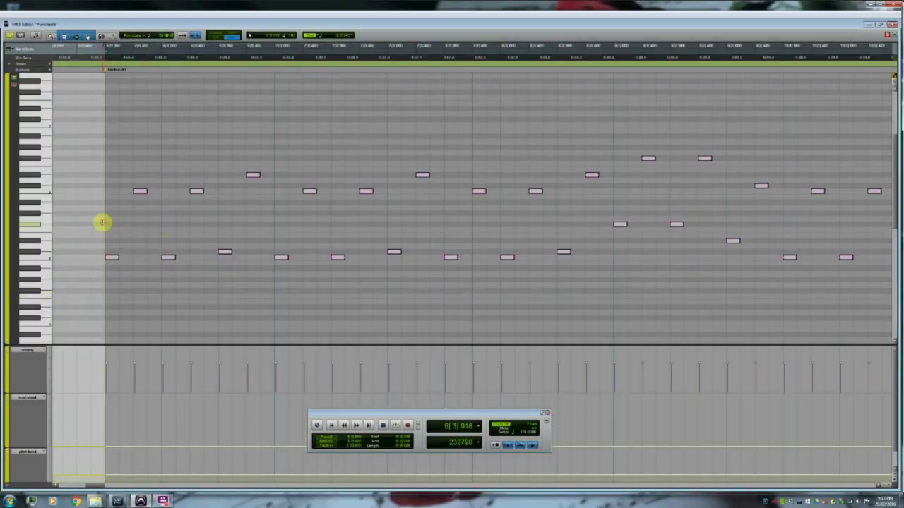
left_click(102, 223)
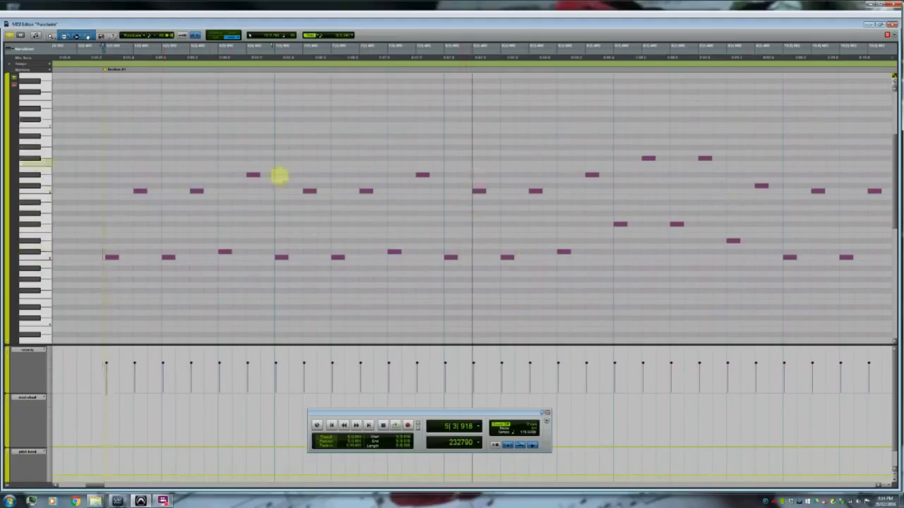
key("space")
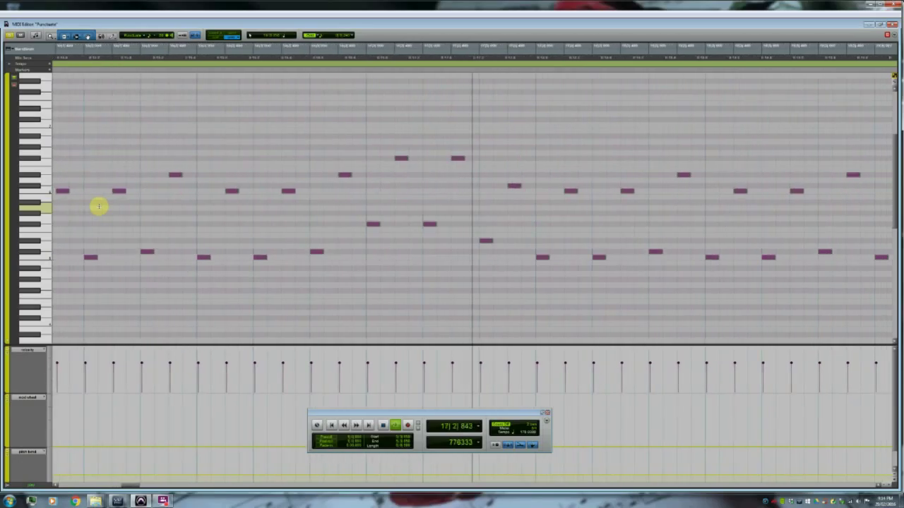
Leave the Punctuate editor and check the clip at bar 62, which opens empty
key("ctrl+w")
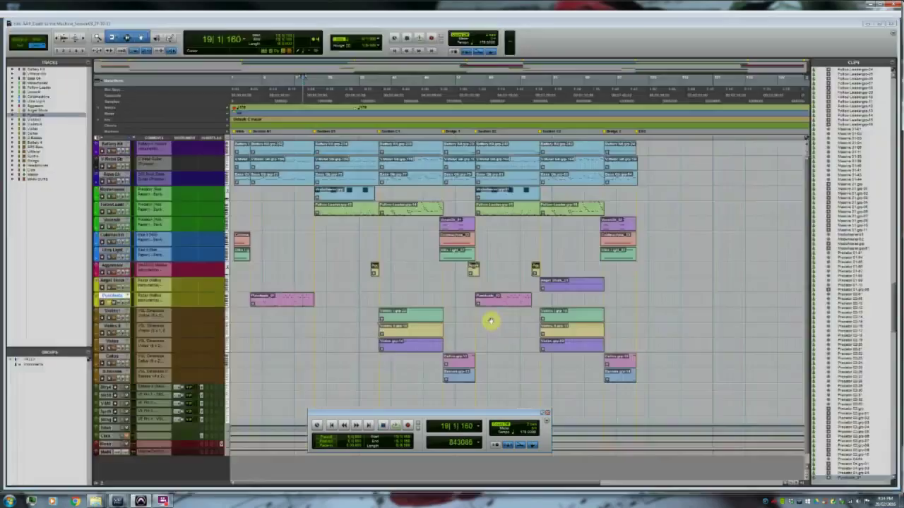
double_click(492, 300)
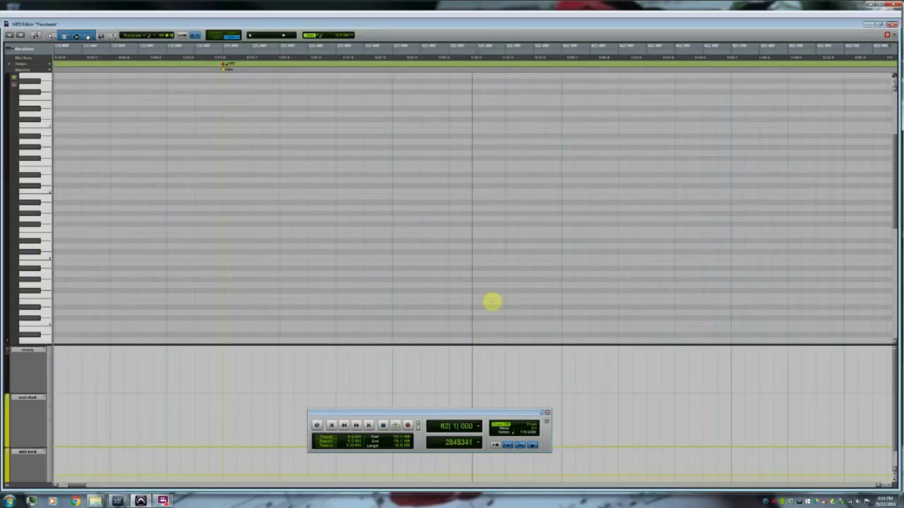
key("ctrl+w")
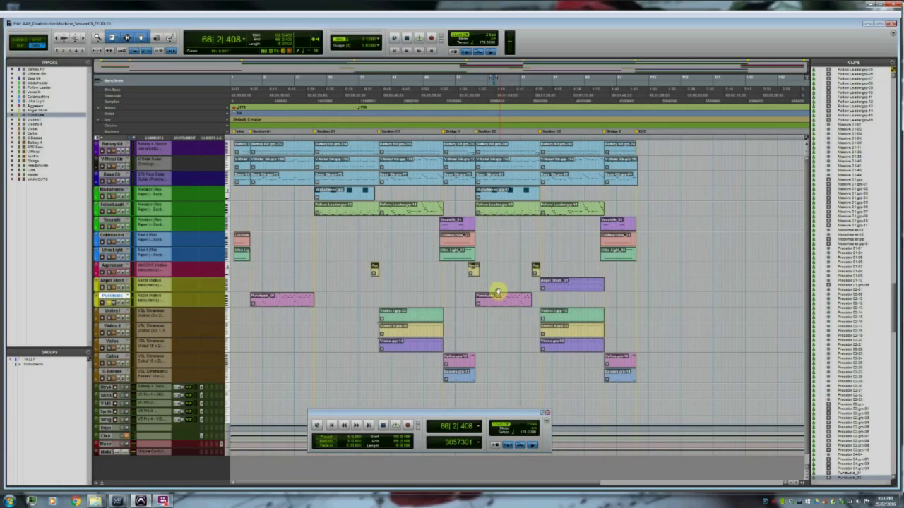
Inspect the V-Metal Gtr clip's notes, then shift its time selection slightly right
double_click(491, 167)
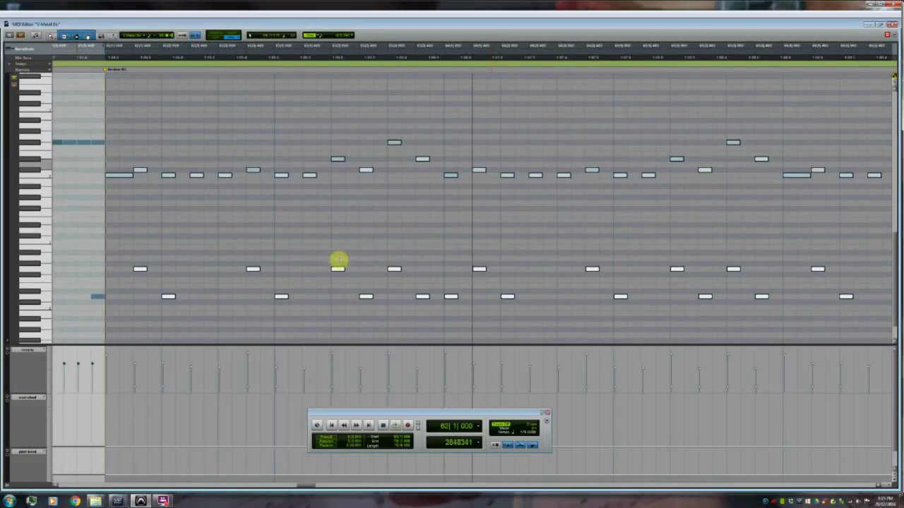
left_click(892, 26)
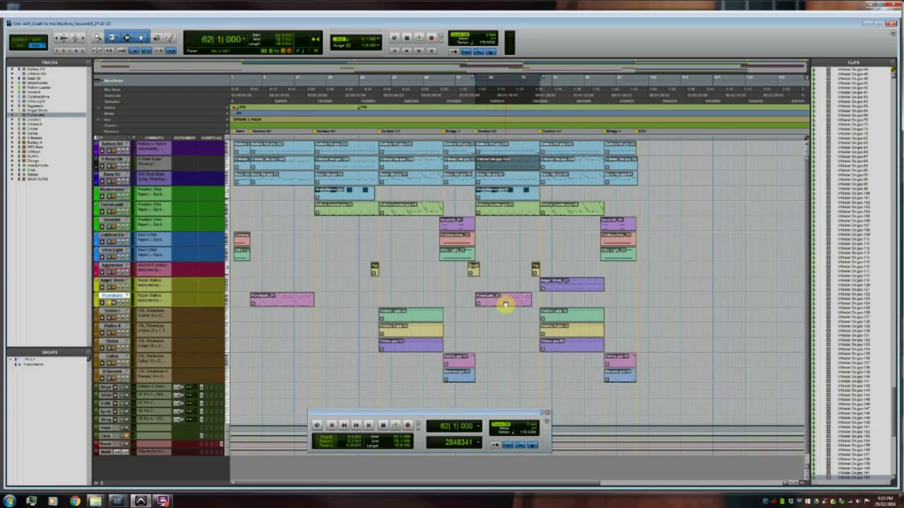
left_click_drag(497, 161, 501, 162)
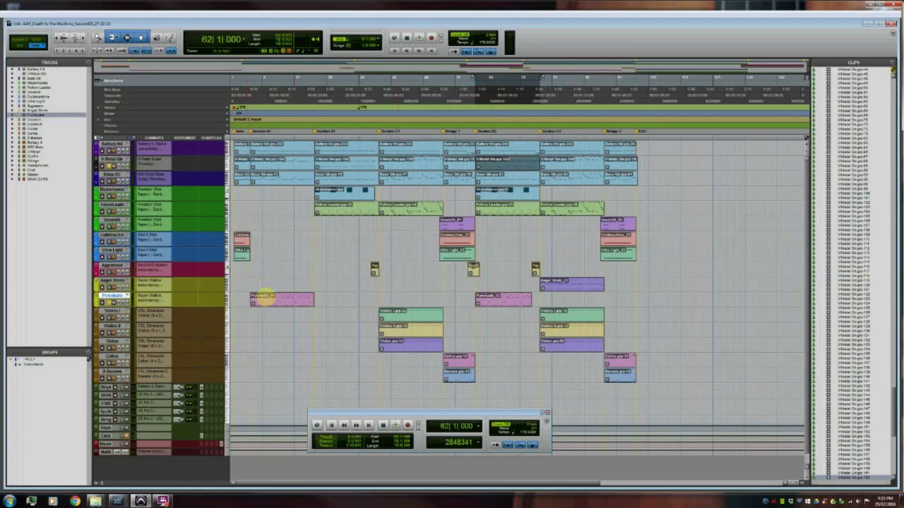
Select the first Punctuate clip and audition it
left_click(270, 302)
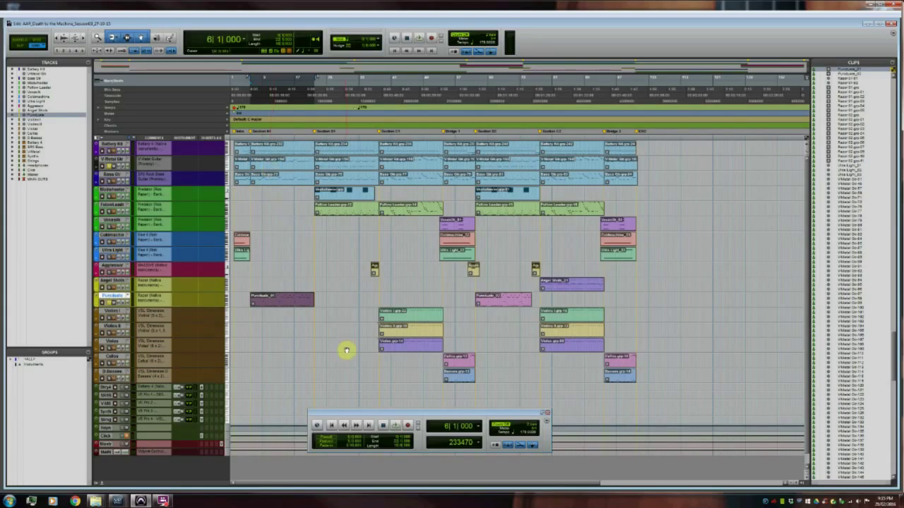
key("space")
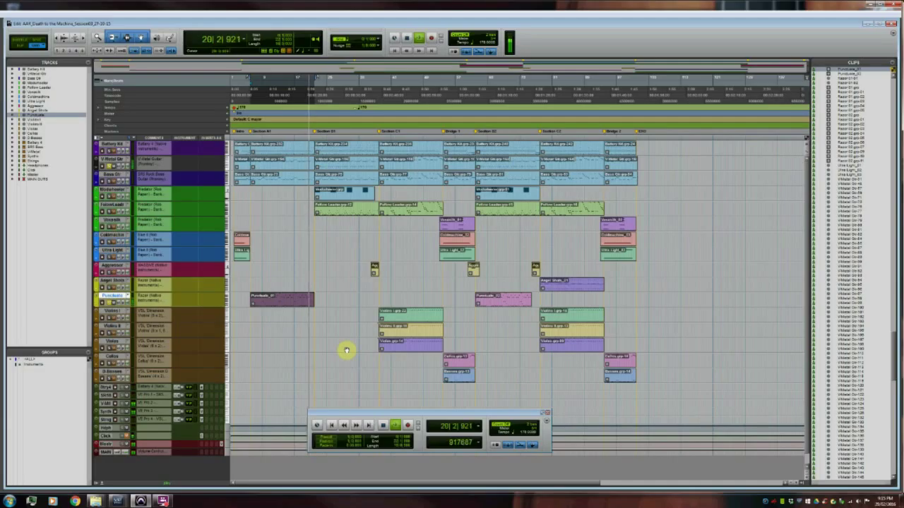
key("space")
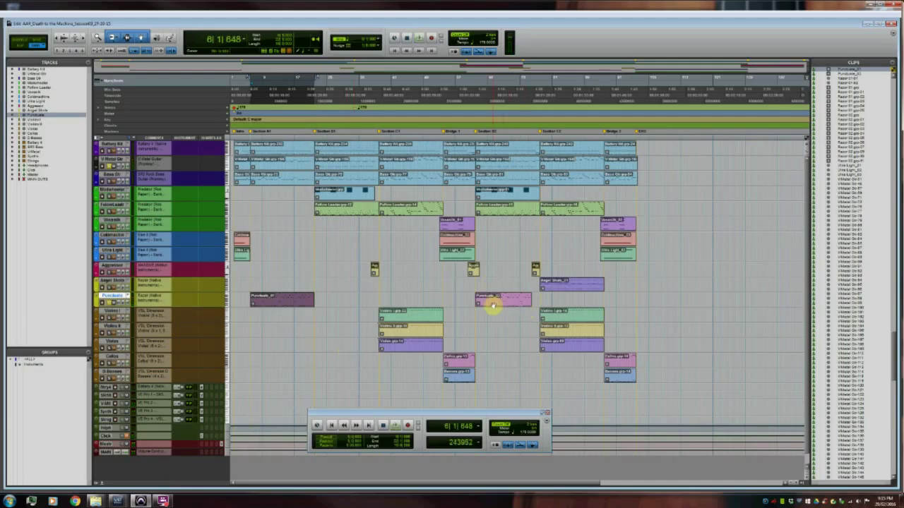
Play the song from the V-Metal Gtr clip at bar 62, then open the Modulmaster synth track's MIDI part
left_click(493, 305)
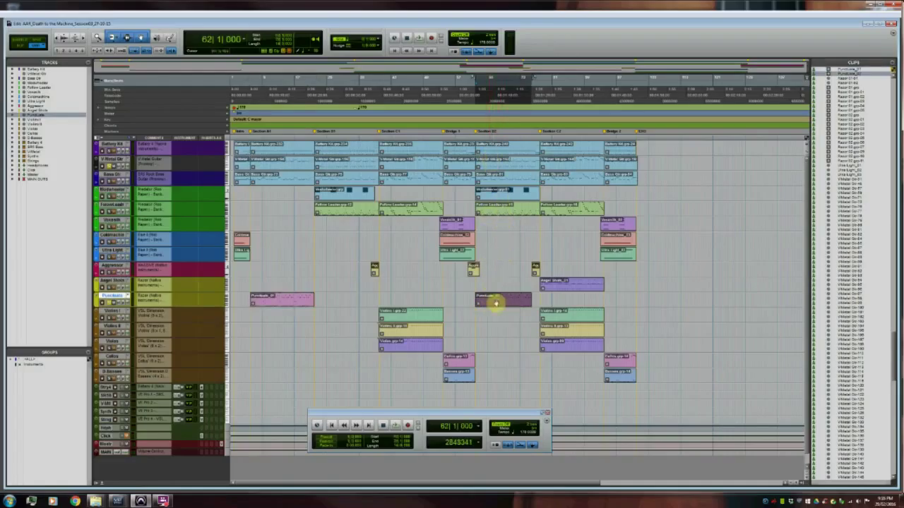
left_click(501, 161)
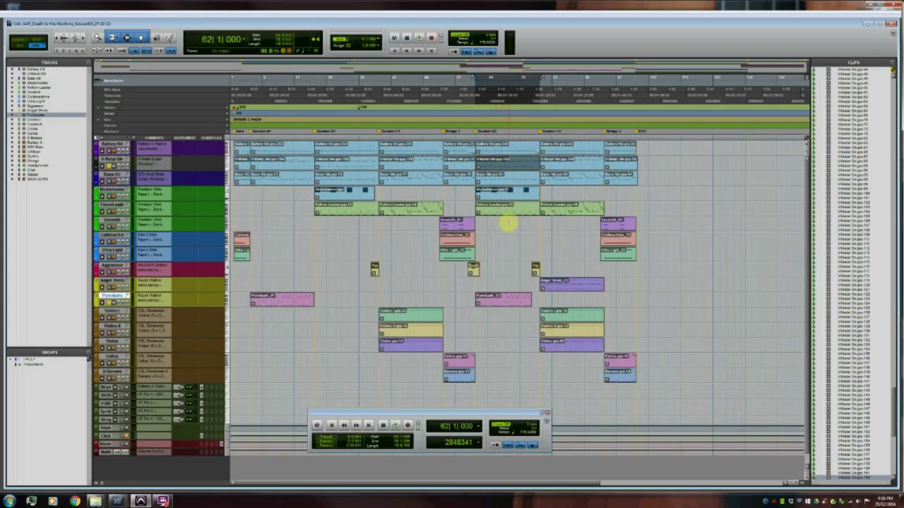
key("space")
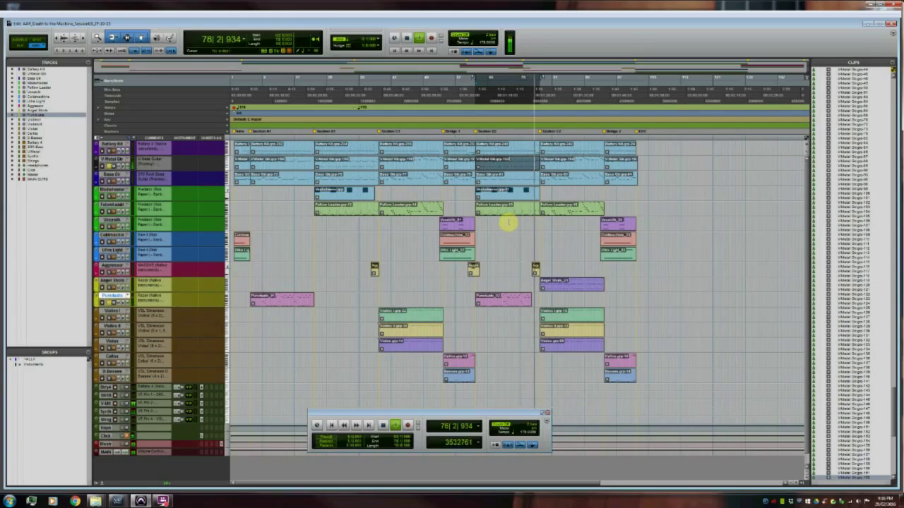
key("space")
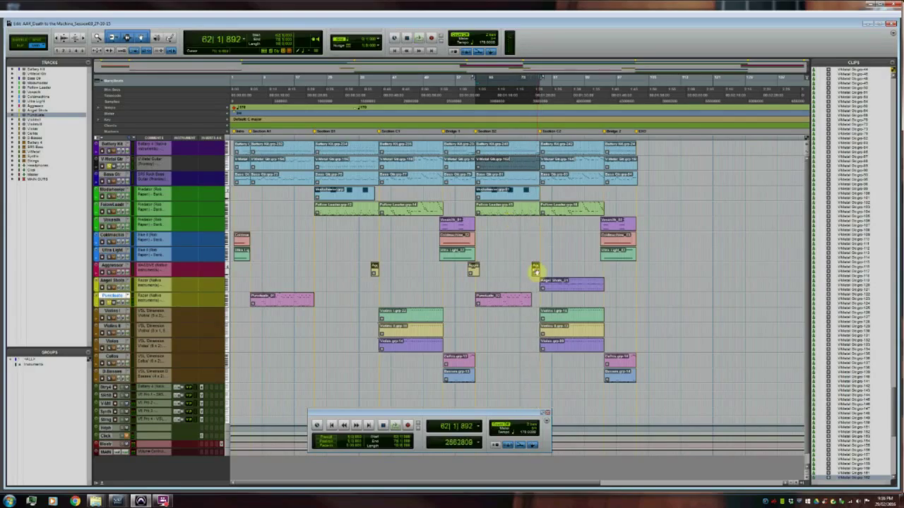
left_click(113, 190)
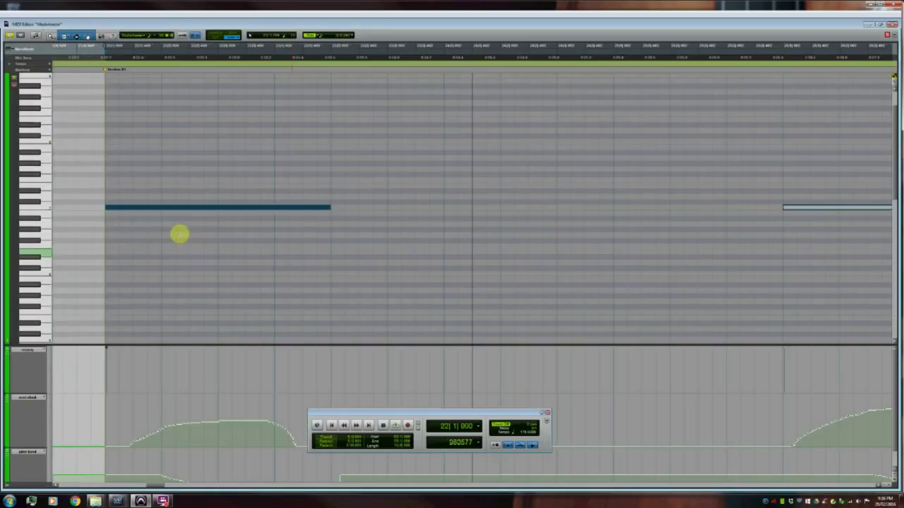
key("ctrl+equal")
Clear the note selection and enlarge the controller lanes below the piano roll
left_click(150, 247)
scroll(123, 226, "down", 1)
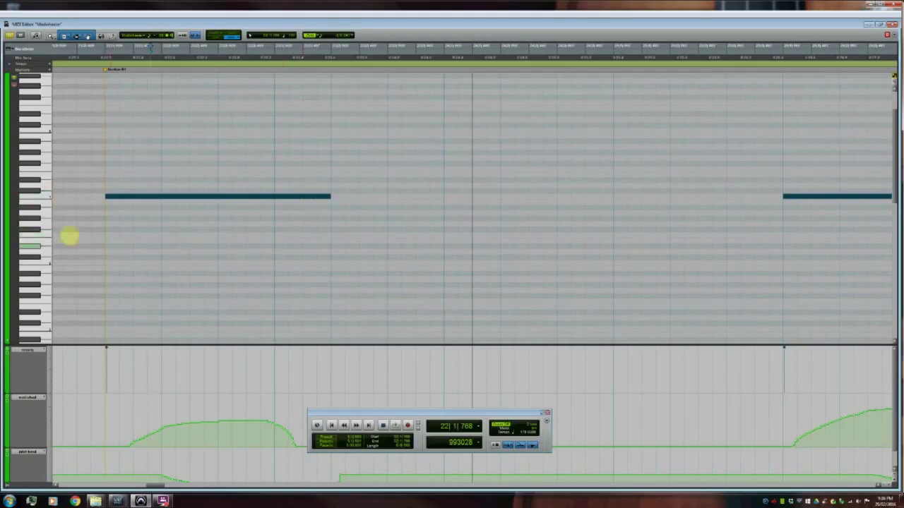
scroll(119, 251, "down", 1)
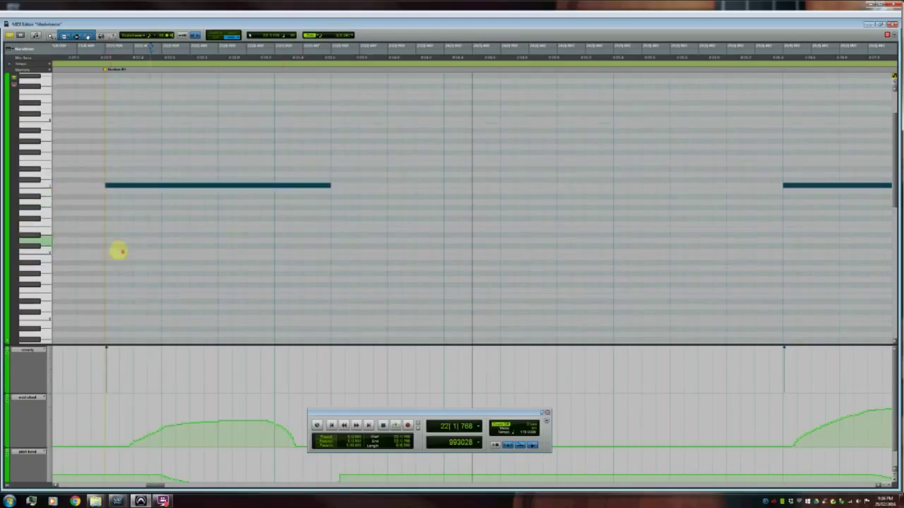
left_click_drag(178, 344, 178, 289)
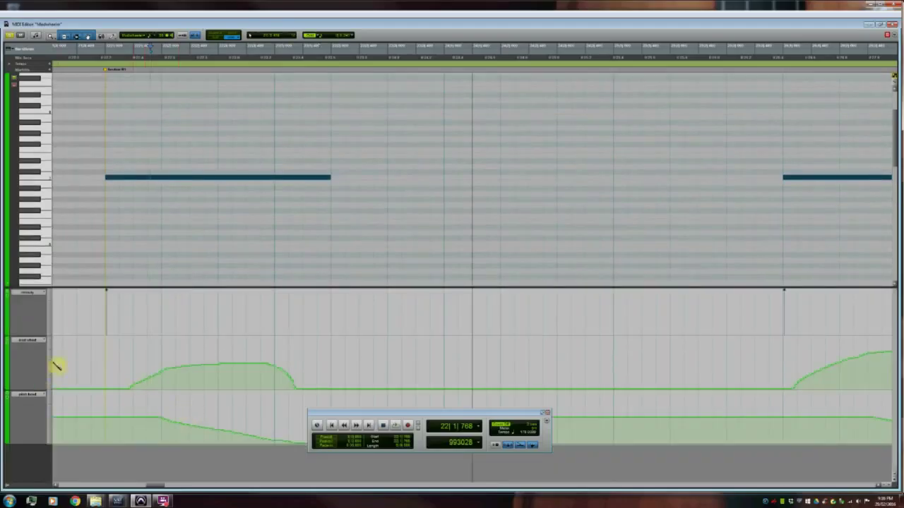
Redraw the mod wheel swell as a smoother rising ramp, then play the Modwheeler Lead riff
left_click_drag(134, 386, 176, 367)
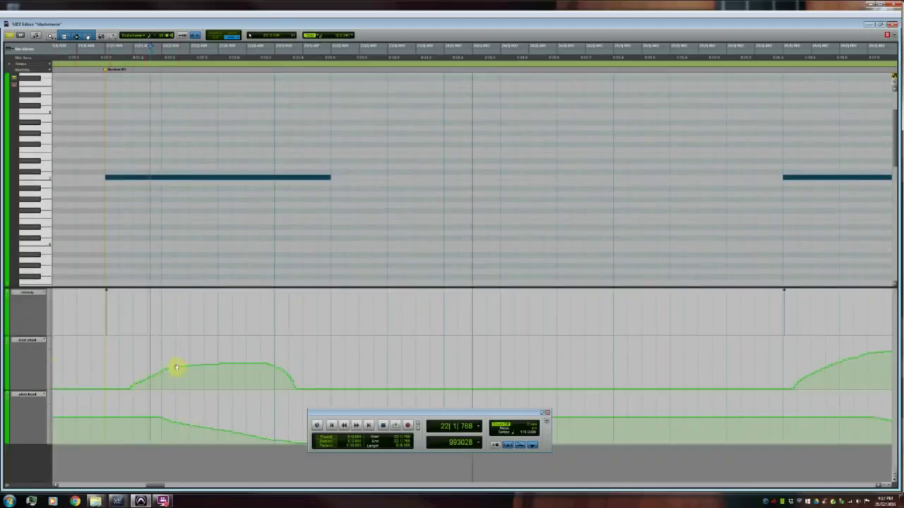
left_click_drag(245, 359, 295, 387)
left_click_drag(415, 416, 464, 440)
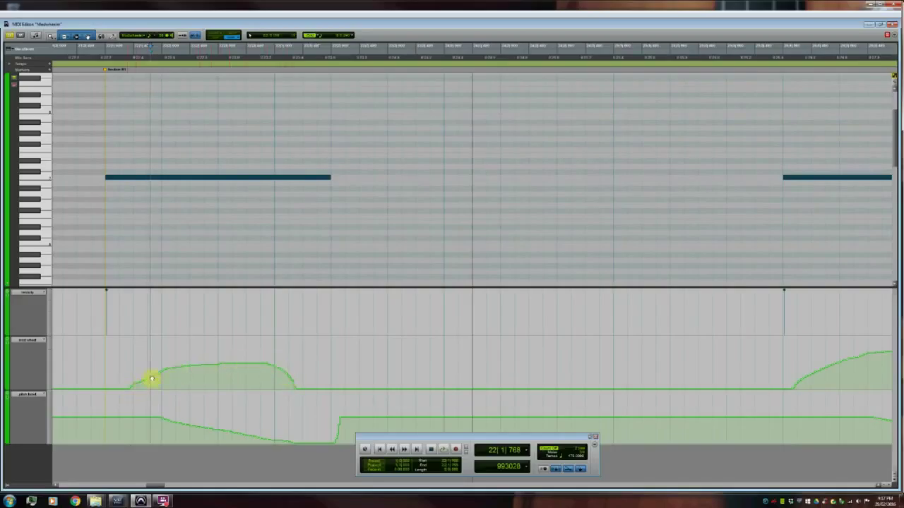
mouse_move(151, 380)
left_mouse_down()
mouse_move(204, 363)
mouse_move(276, 368)
left_mouse_up()
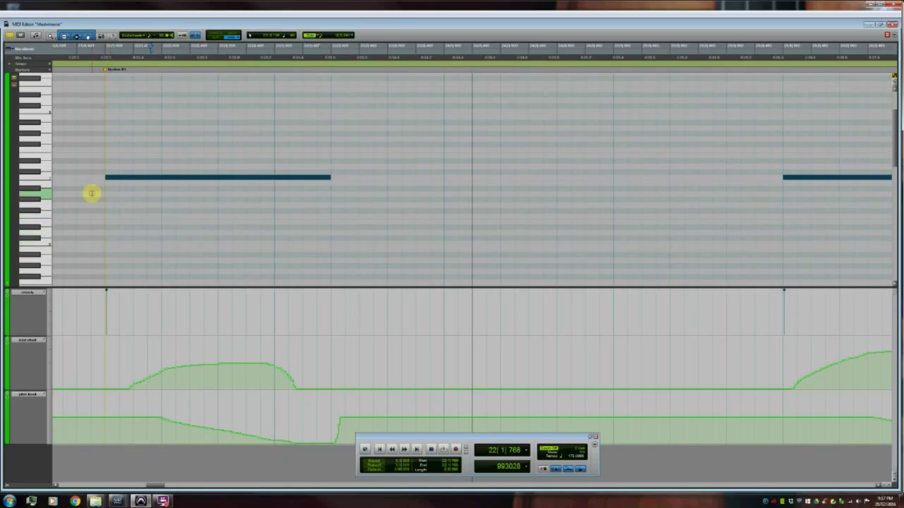
key("space")
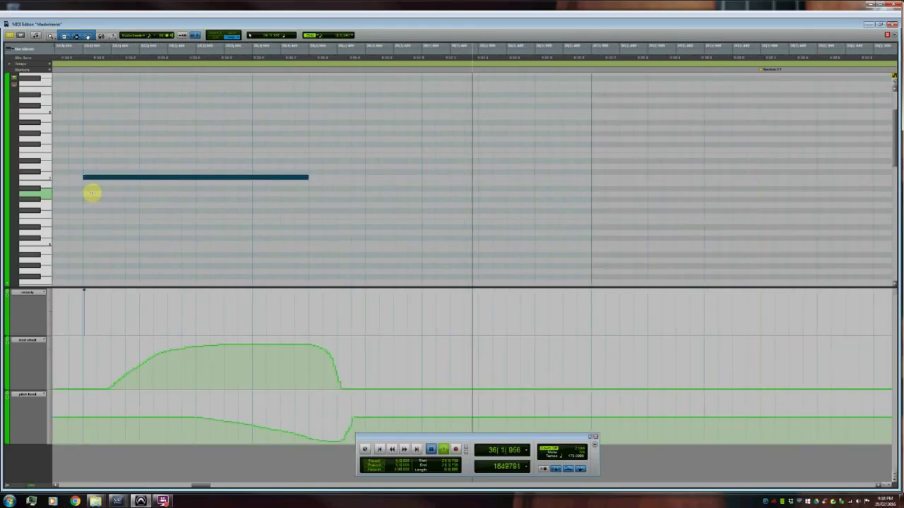
key("space")
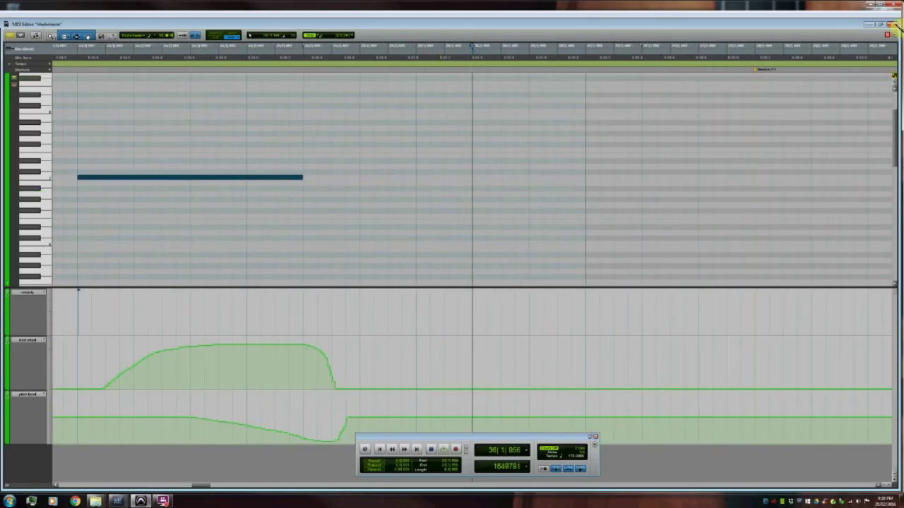
Close the synth editor, audition from the green synth clip at bar 22, then open the Aggressor clip
left_click(892, 24)
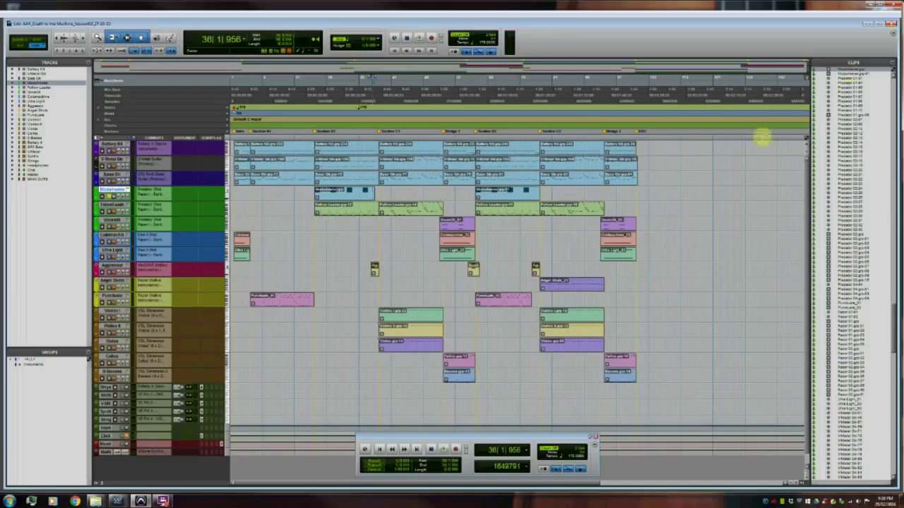
left_click(341, 197)
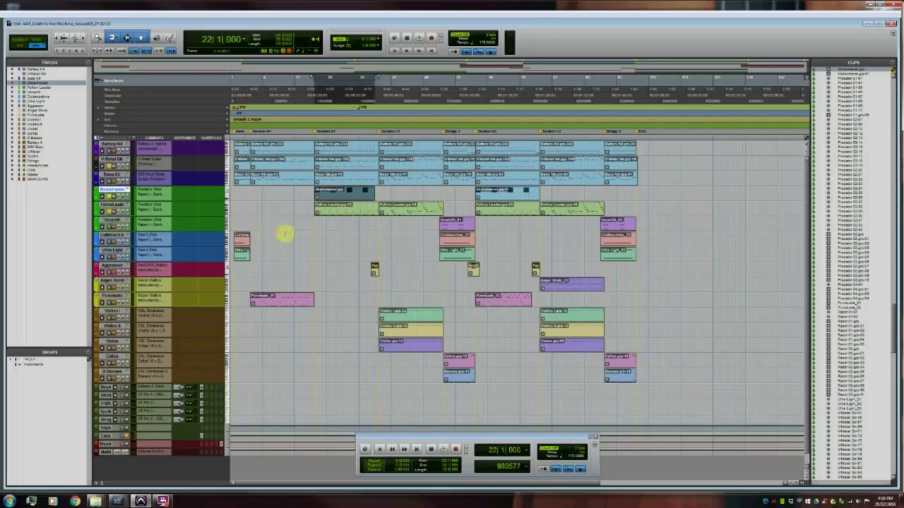
key("space")
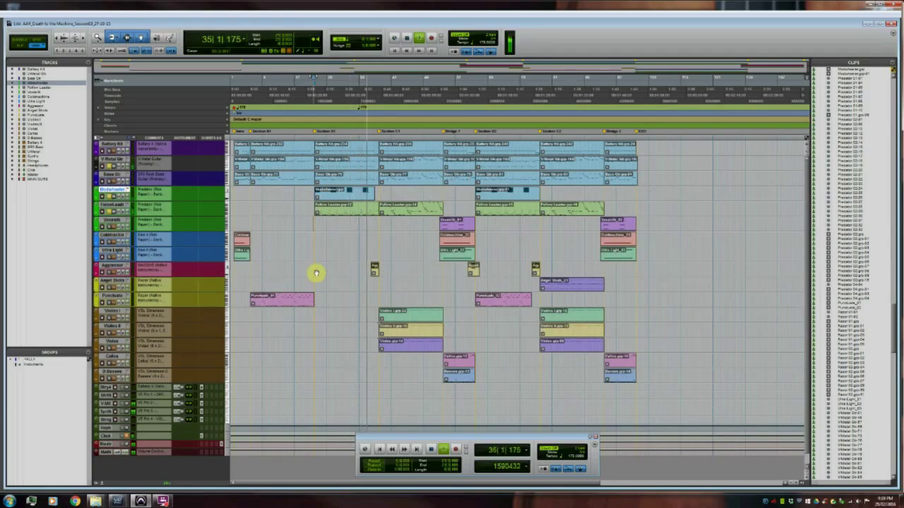
key("space")
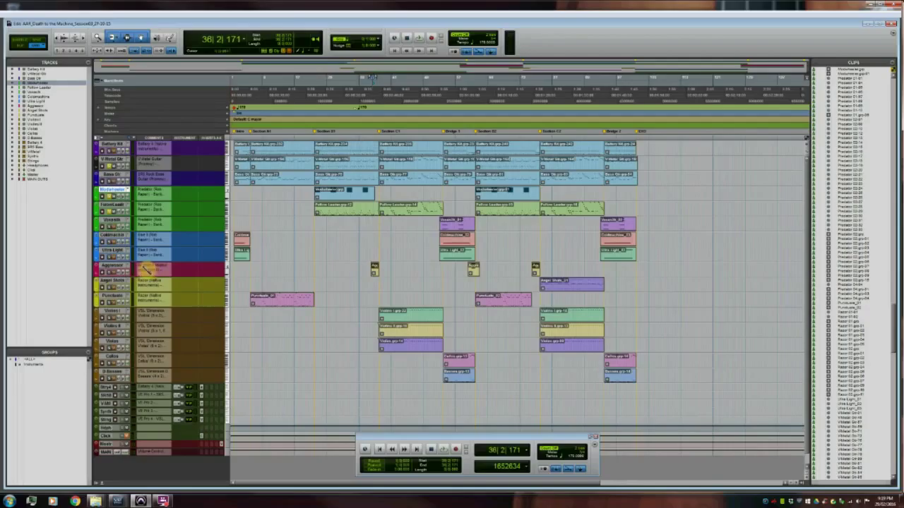
left_click(117, 267)
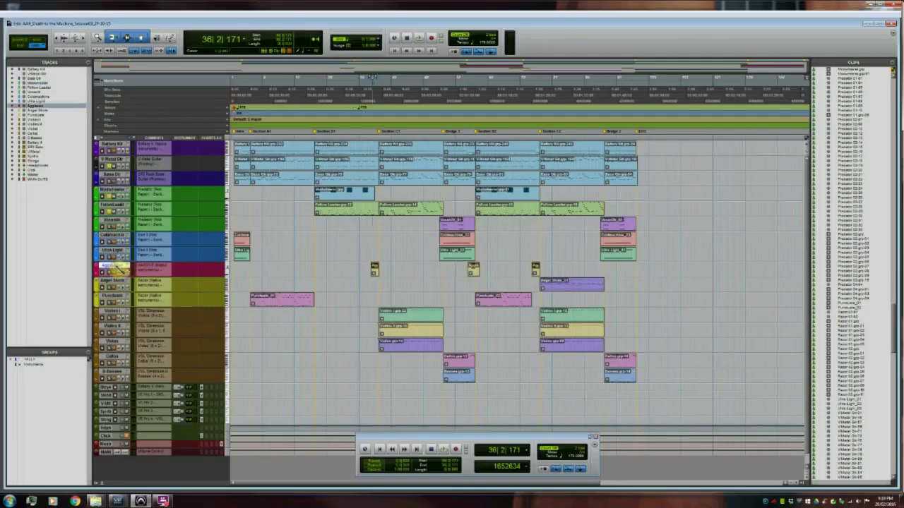
double_click(374, 270)
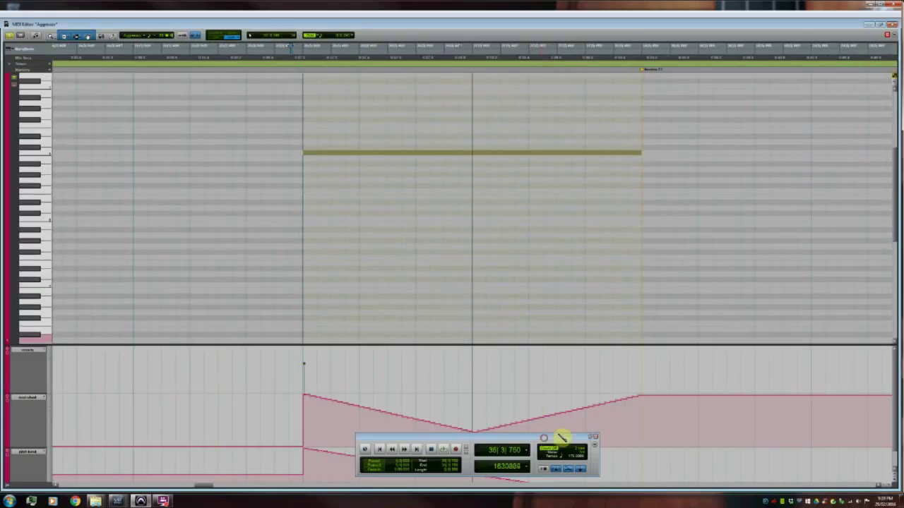
Move the Transport off the curves, enlarge the mod wheel and pitch bend lanes, and play the Aggressor part
left_click_drag(555, 438, 804, 265)
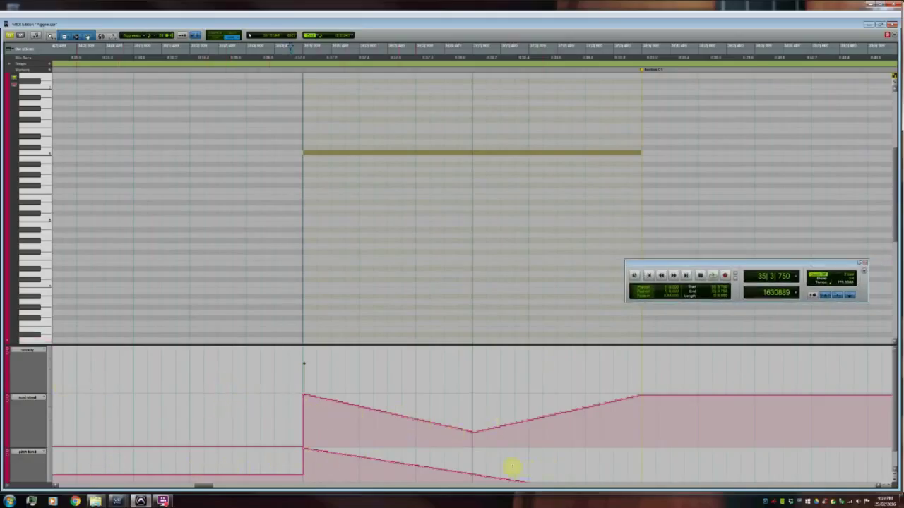
scroll(515, 468, "down", 1)
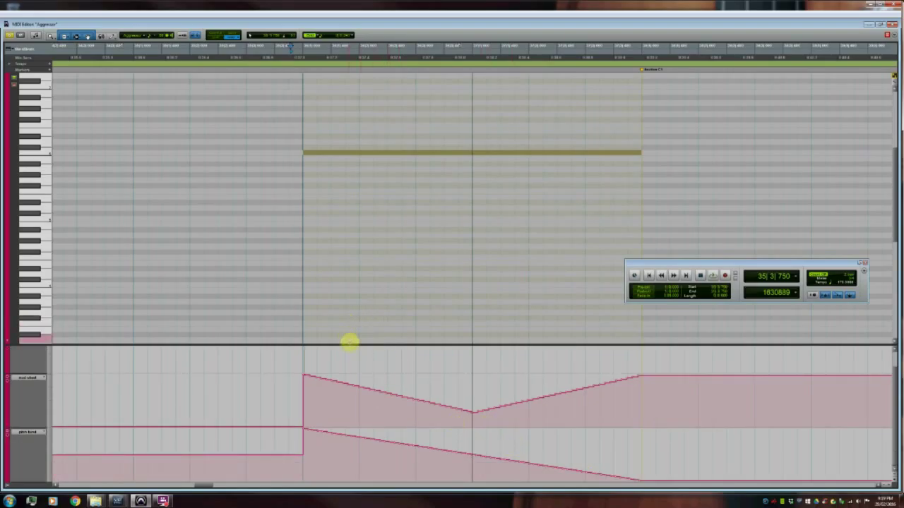
left_click_drag(349, 344, 350, 287)
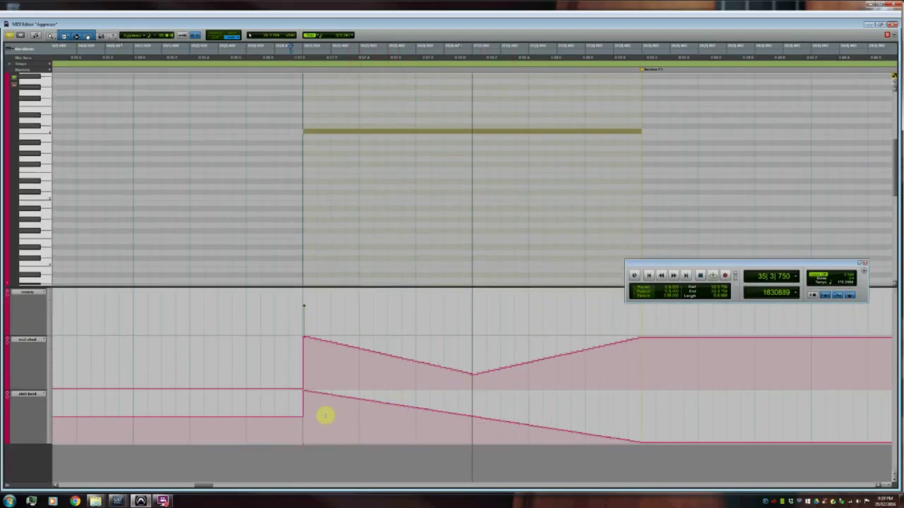
left_click_drag(40, 443, 40, 466)
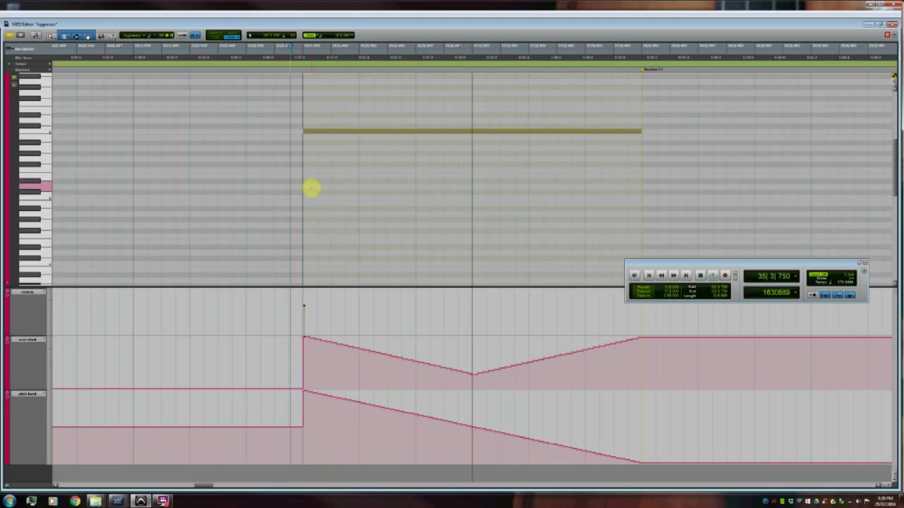
key("space")
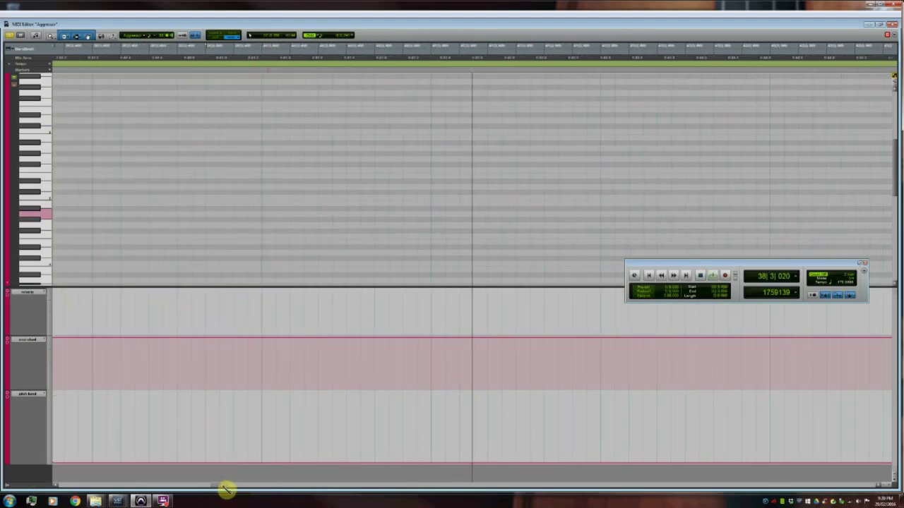
Scroll the Aggressor MIDI part and briefly audition it from near bar 60
left_click_drag(226, 489, 231, 490)
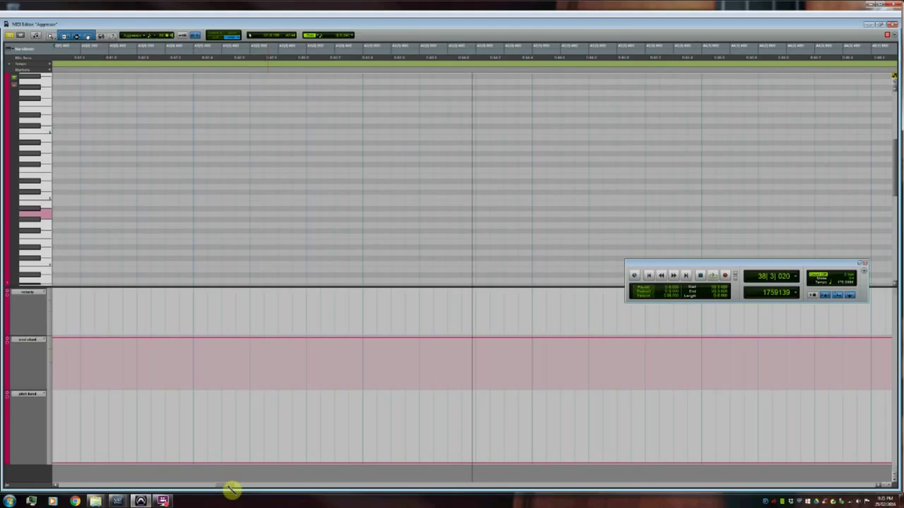
left_click_drag(232, 490, 303, 488)
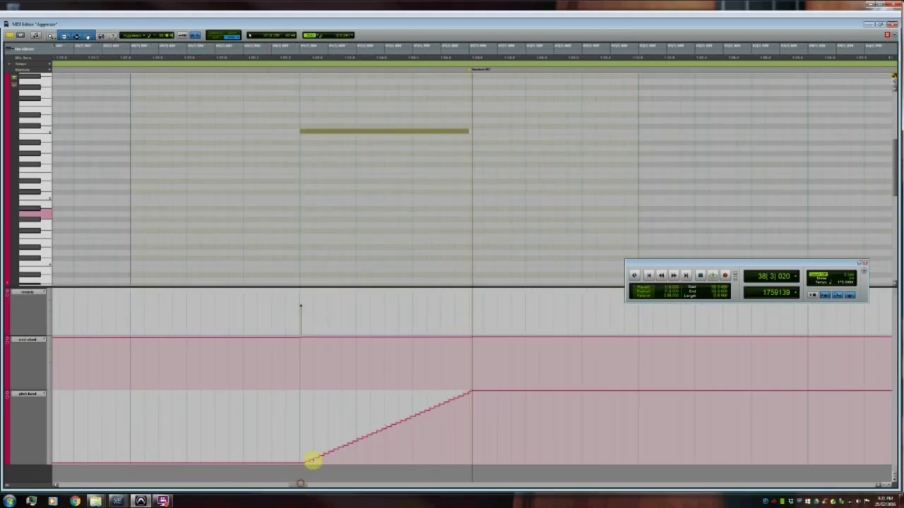
left_click(280, 183)
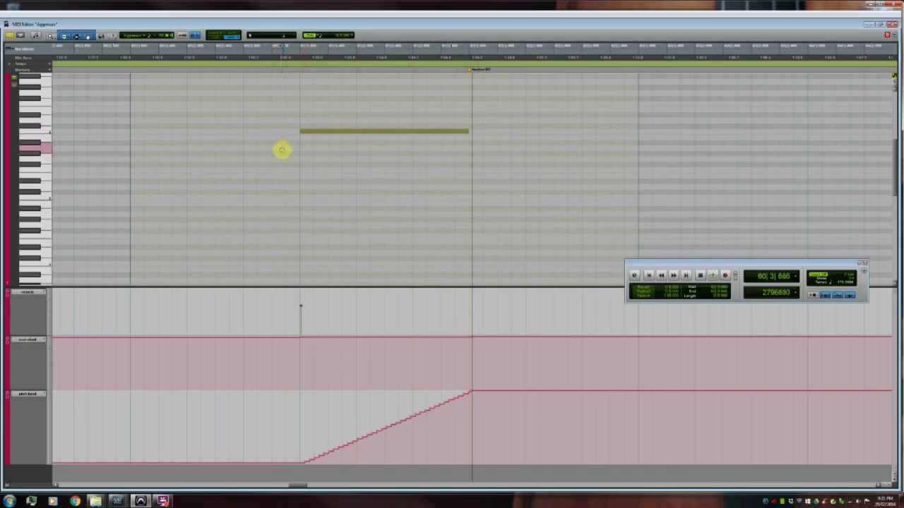
key("space")
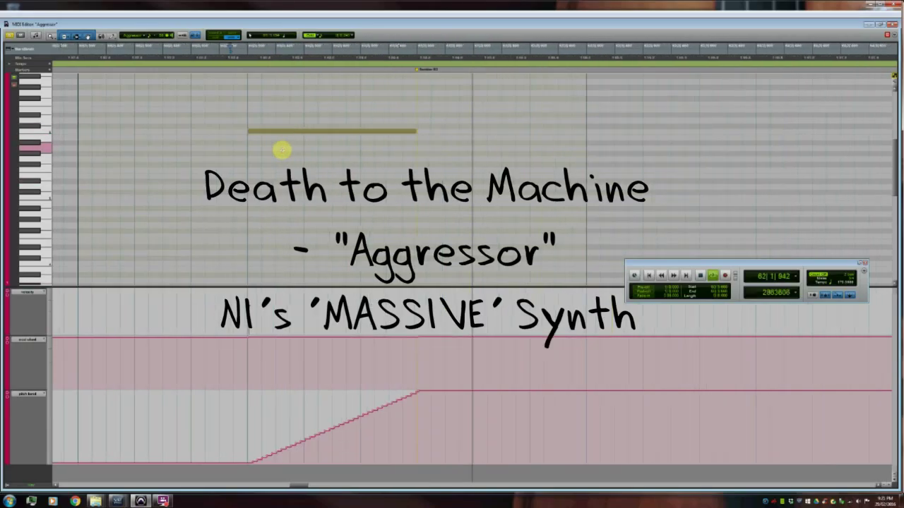
key("space")
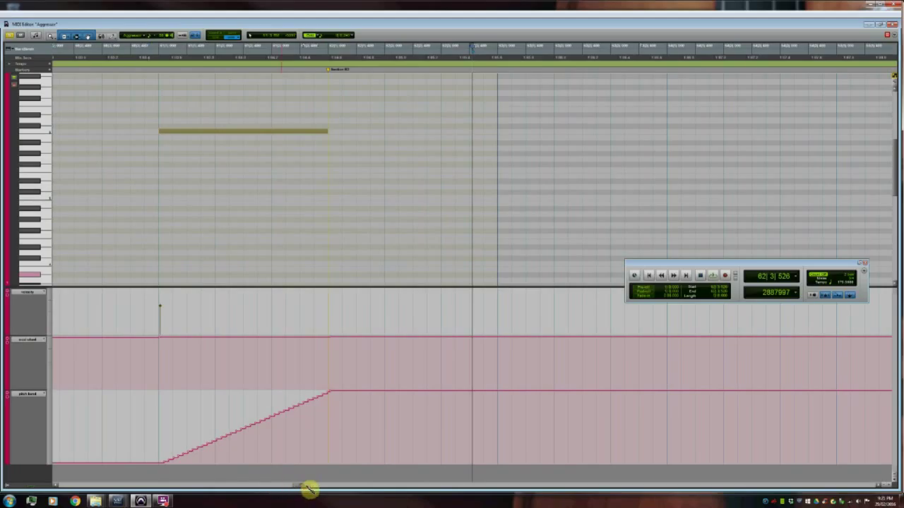
Play the Aggressor part from just before its final long note, then close the MIDI Editor
left_click_drag(309, 489, 360, 484)
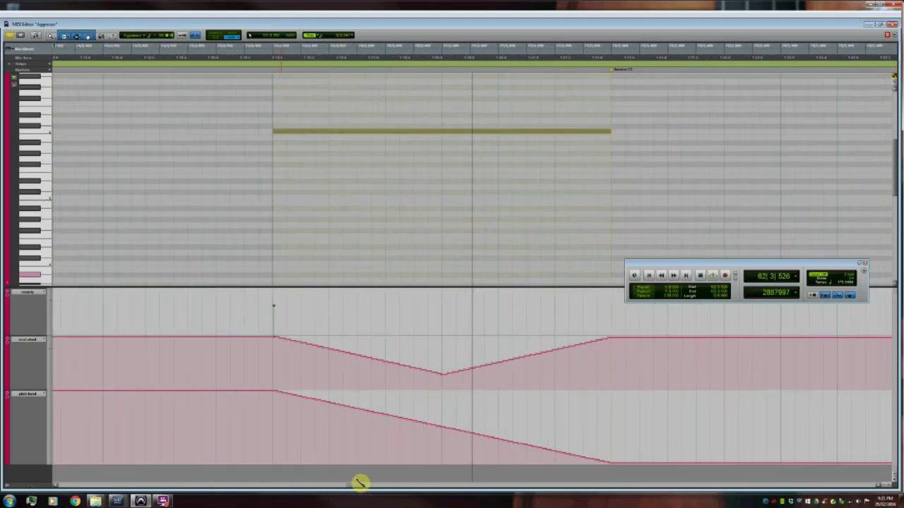
left_click(241, 168)
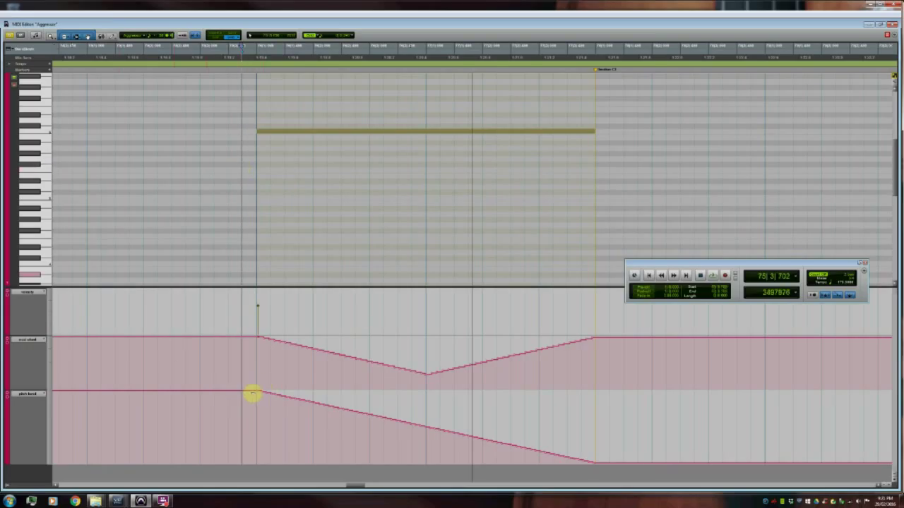
key("space")
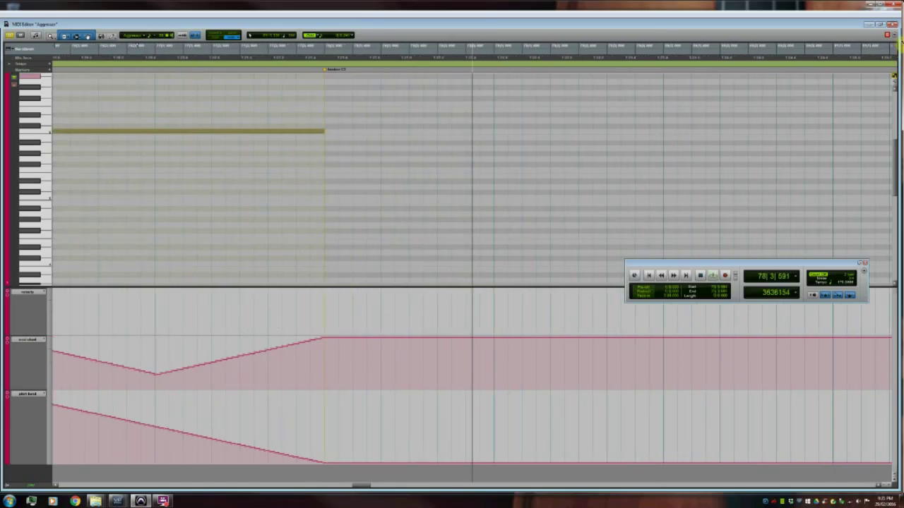
left_click(893, 24)
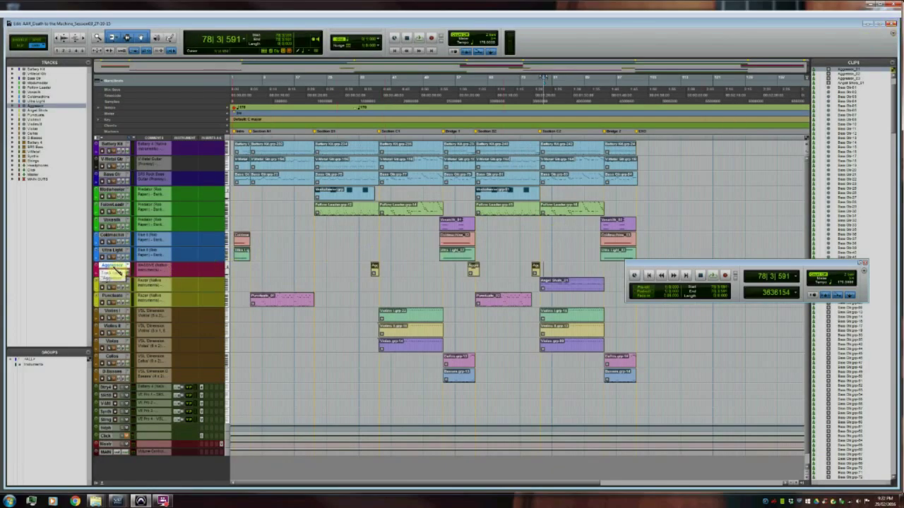
Select the Aggressor then Coldmachine tracks and open the first Coldmachine clip's MIDI notes
left_click(120, 268)
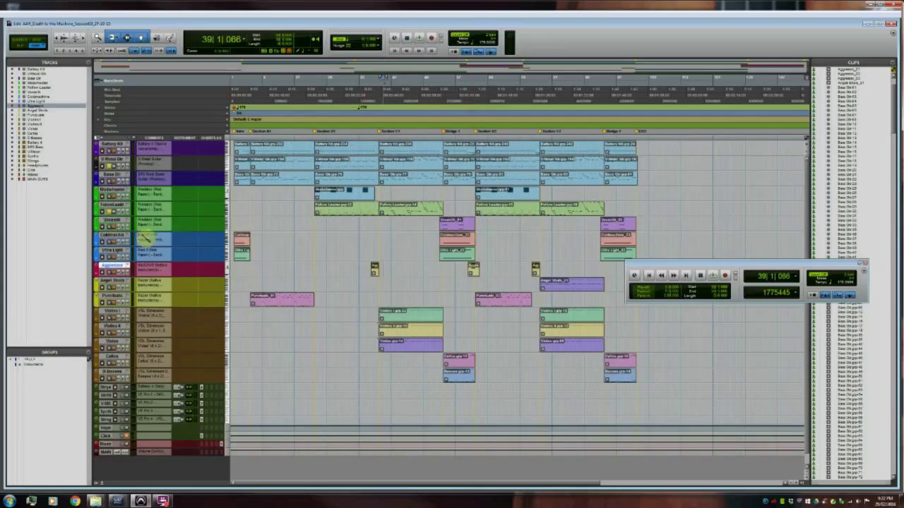
left_click(111, 235)
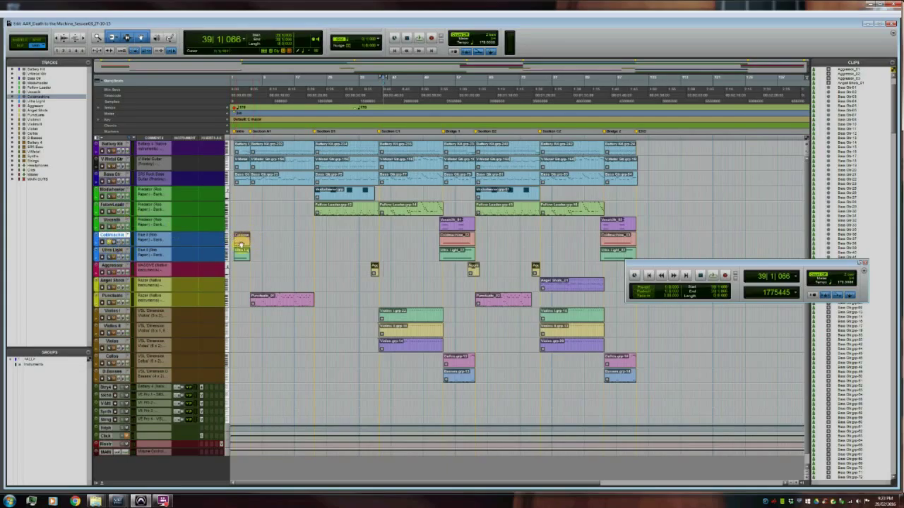
double_click(241, 243)
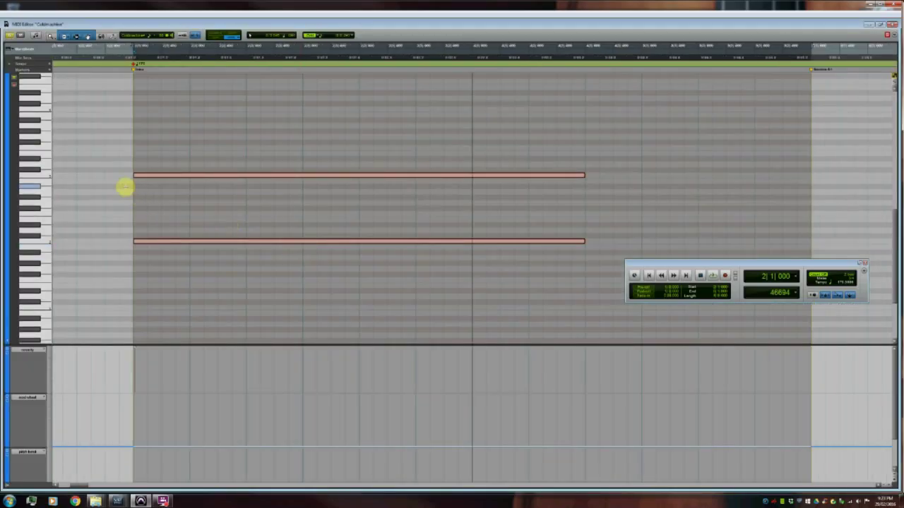
key("ctrl+a")
key("space")
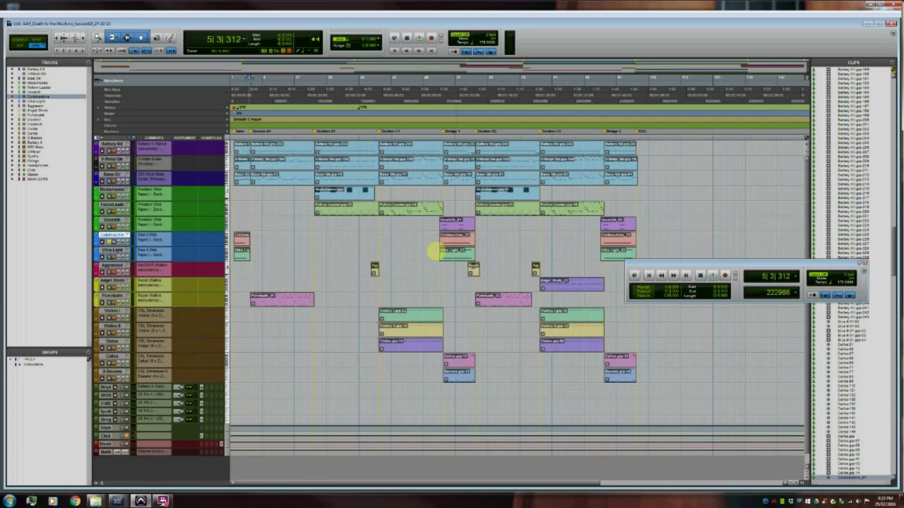
left_click(891, 24)
double_click(451, 242)
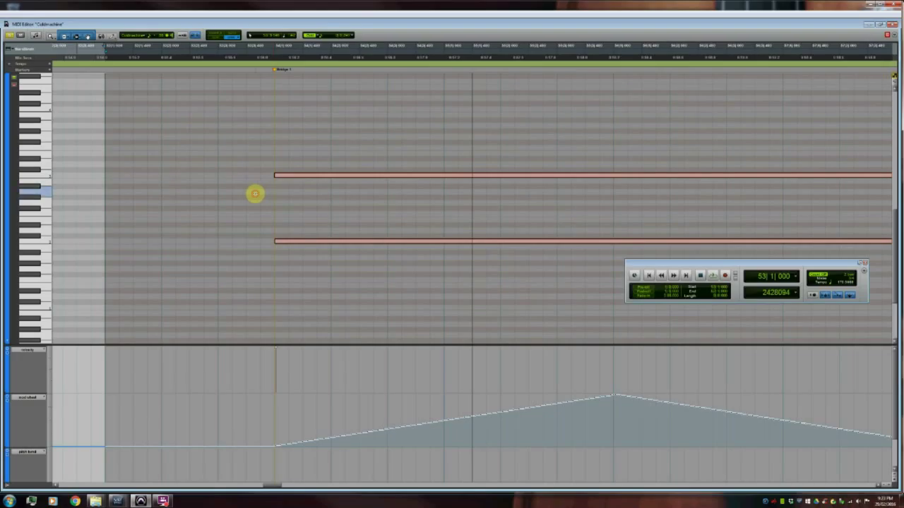
left_click(255, 194)
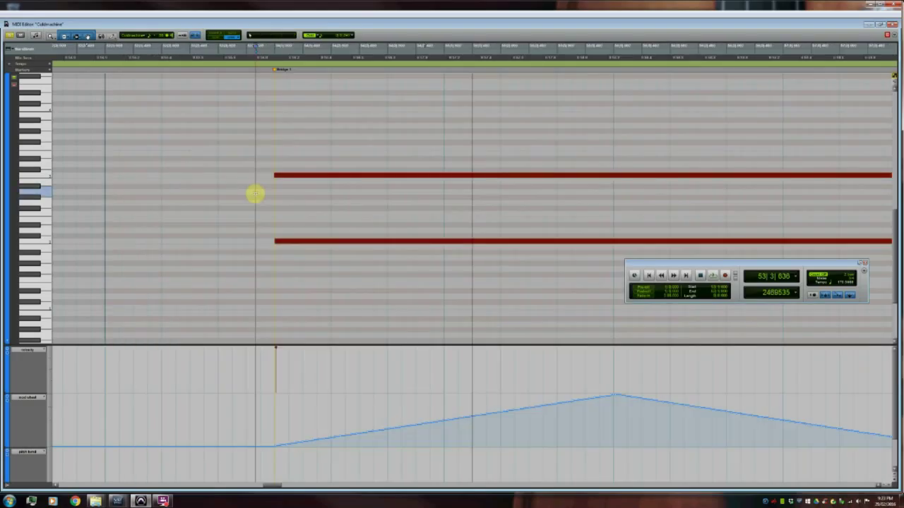
key("space")
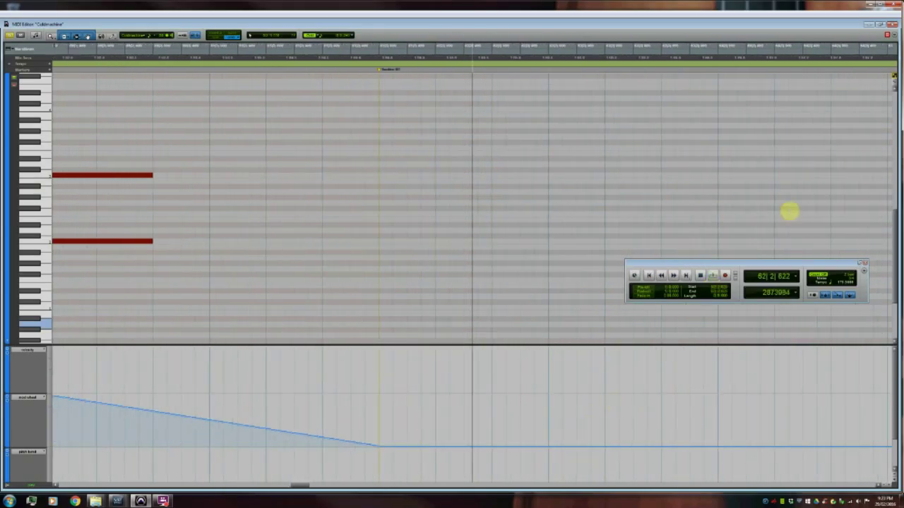
left_click(894, 26)
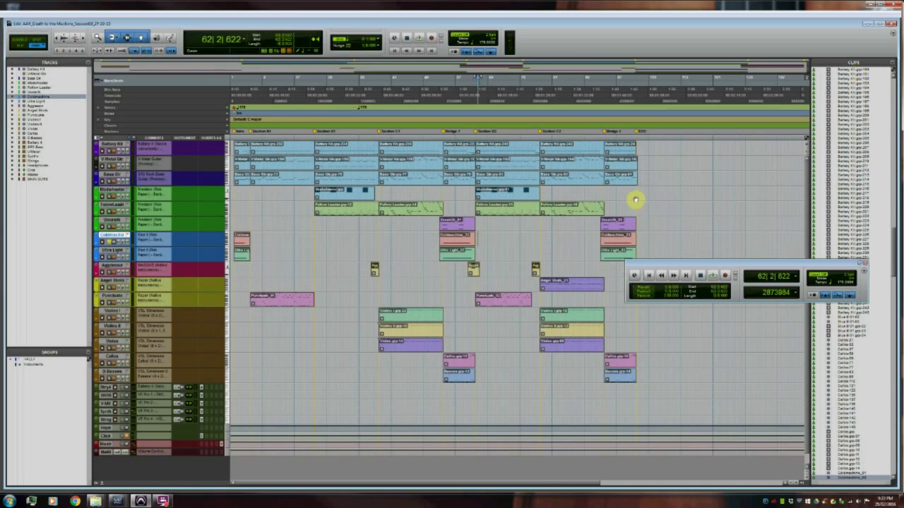
double_click(241, 256)
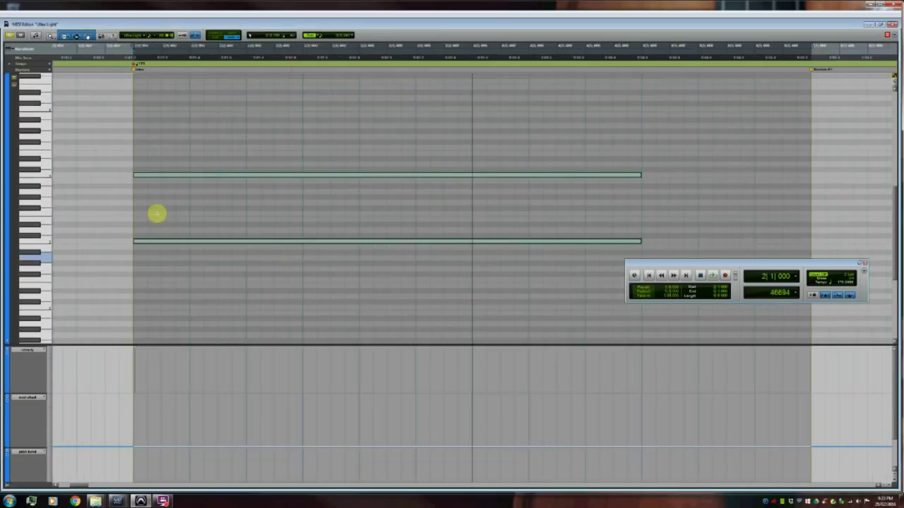
key("space")
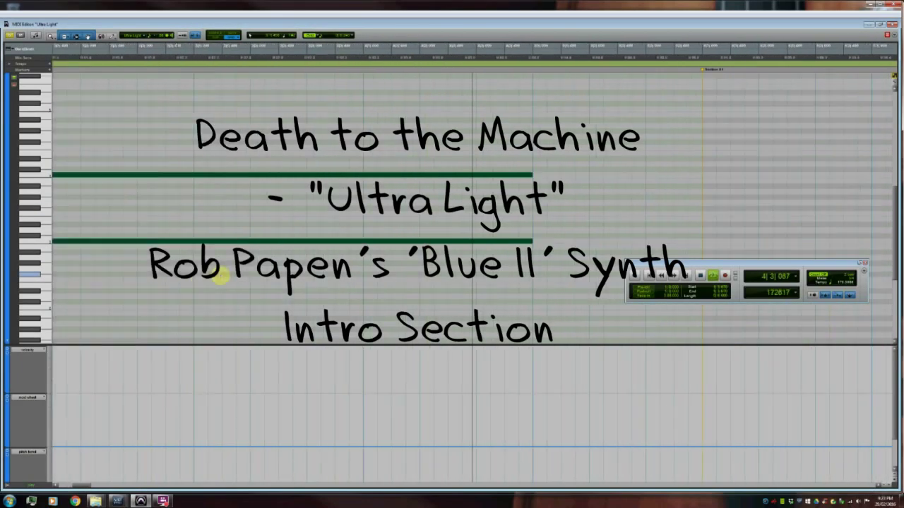
key("space")
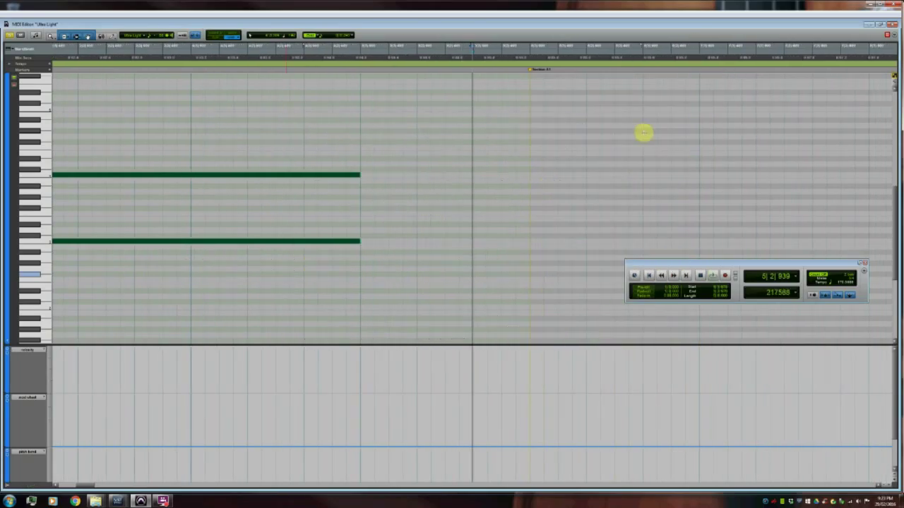
left_click(892, 25)
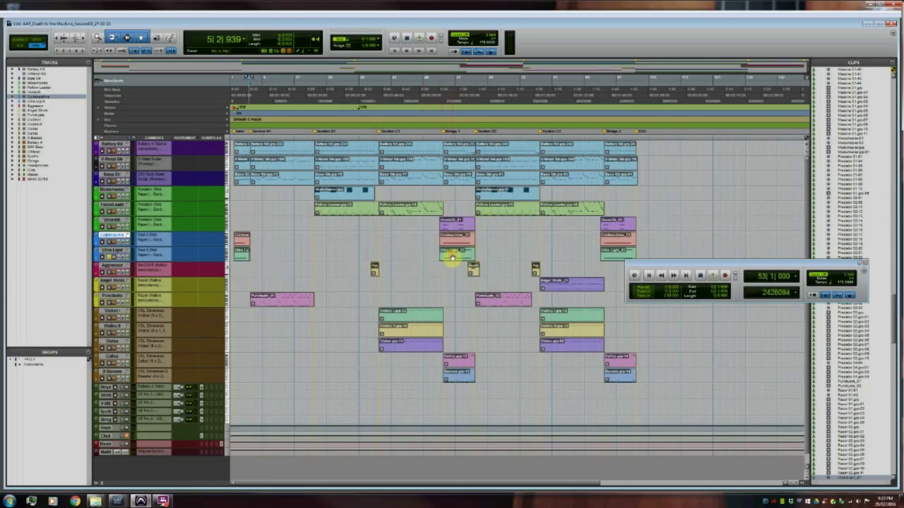
double_click(452, 257)
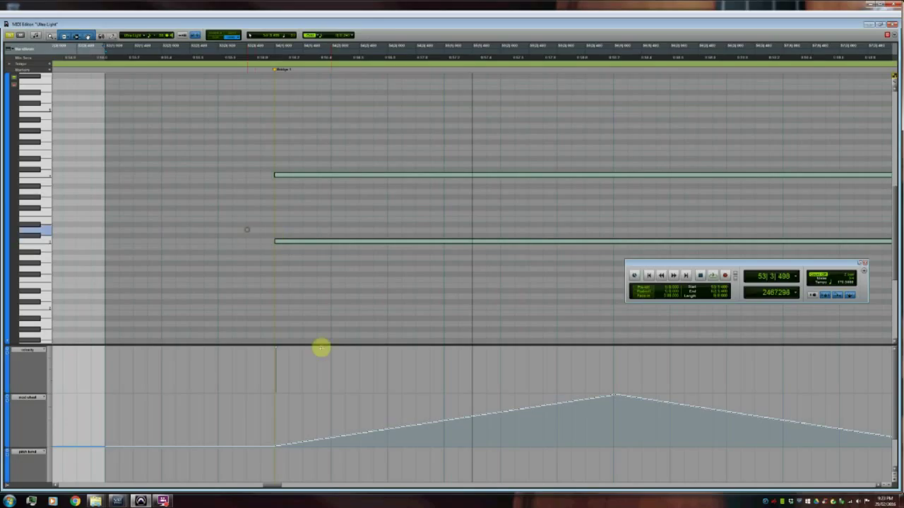
scroll(261, 480, "right", 3)
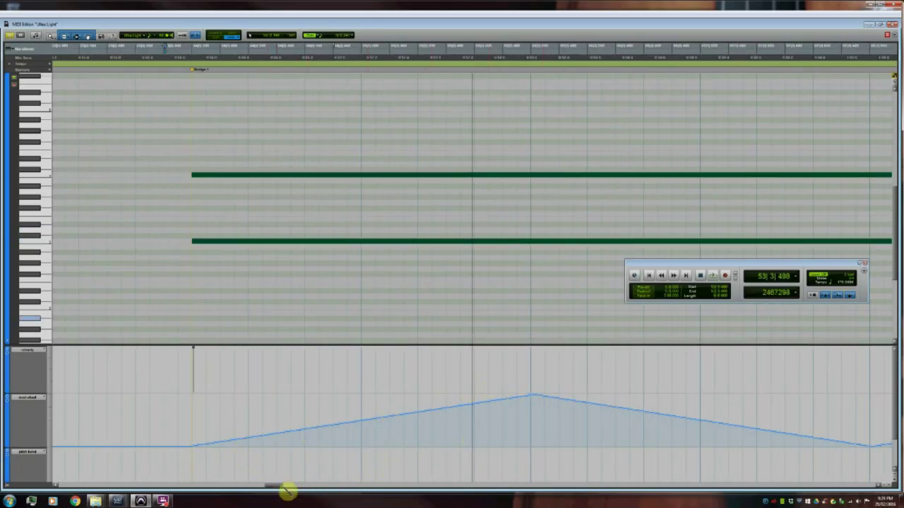
left_click_drag(282, 490, 297, 489)
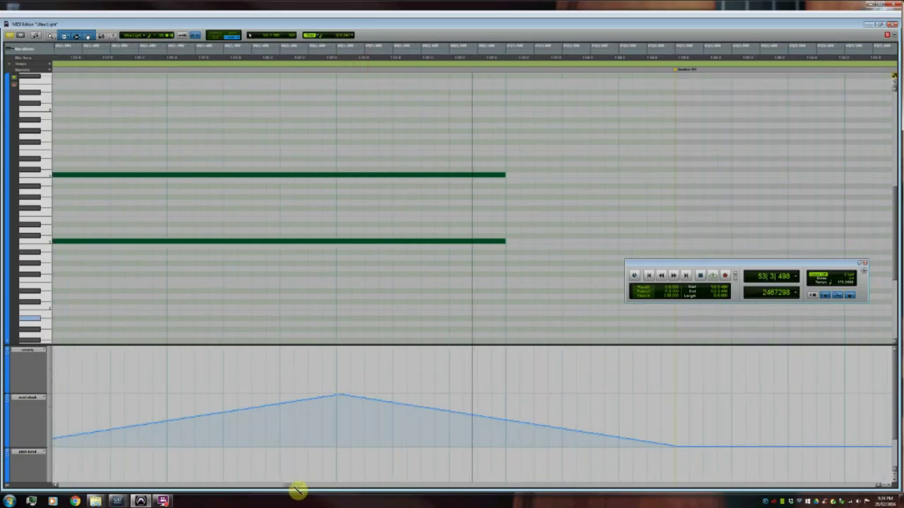
key("space")
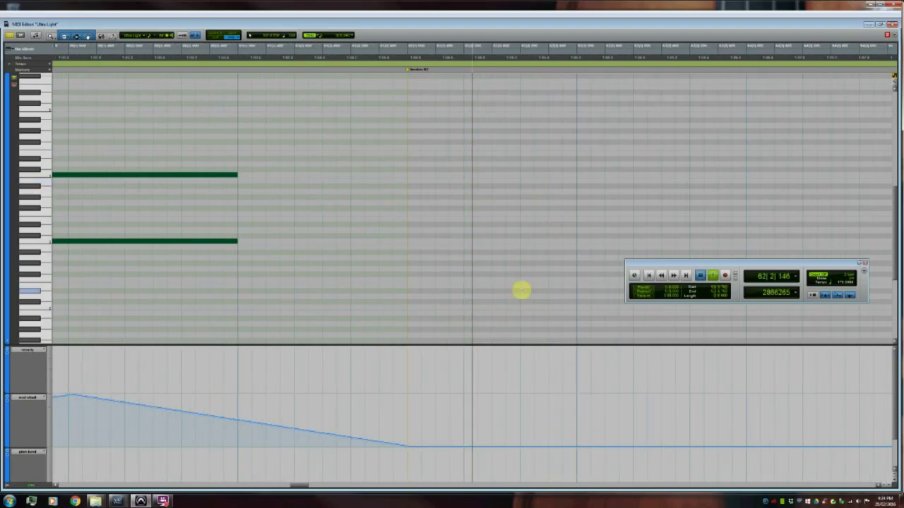
left_click(891, 25)
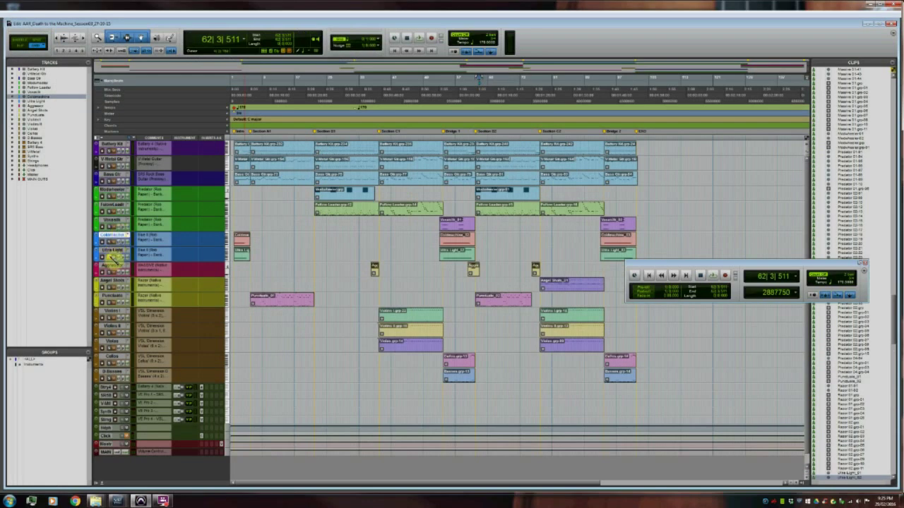
Select the synth track above Coldmachine and open its bridge clip in the MIDI Editor
left_click(113, 221)
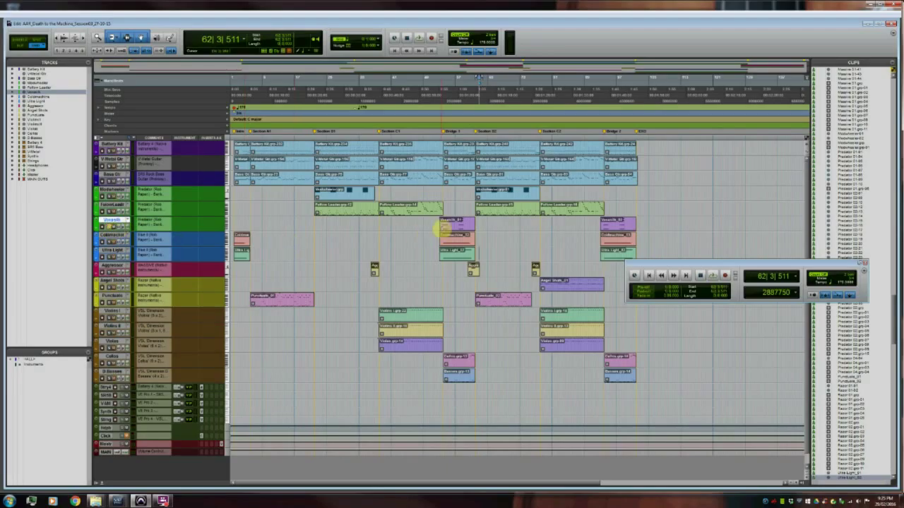
left_click(449, 228)
double_click(449, 228)
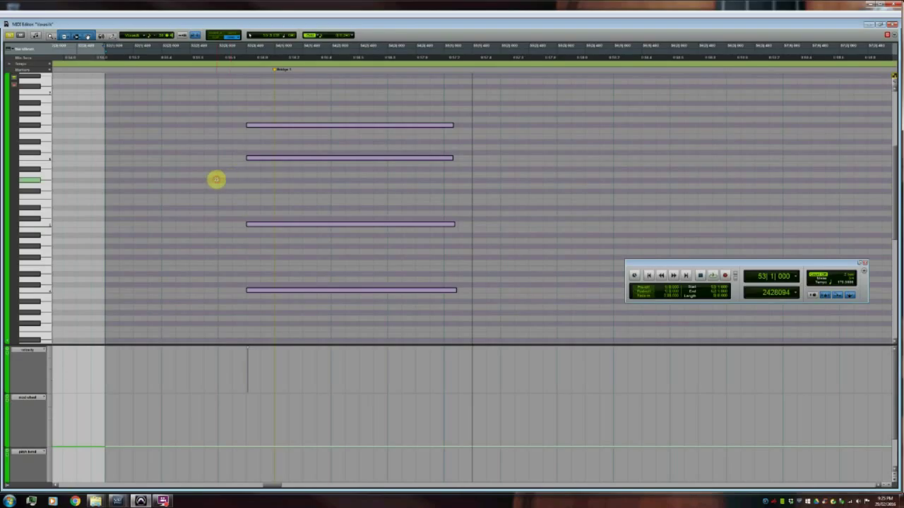
Select all four Voxasilk bridge notes, play the chord, then return the playhead before them
key("ctrl+a")
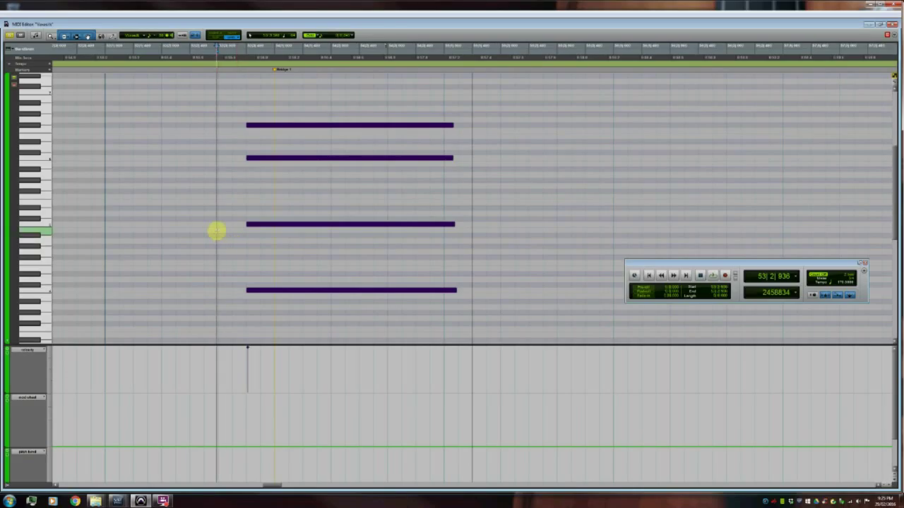
key("space")
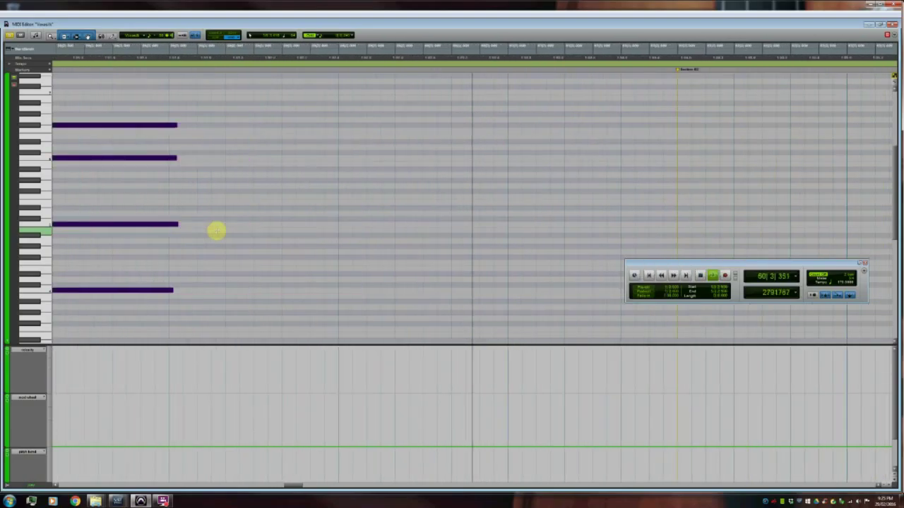
key("ctrl+equal")
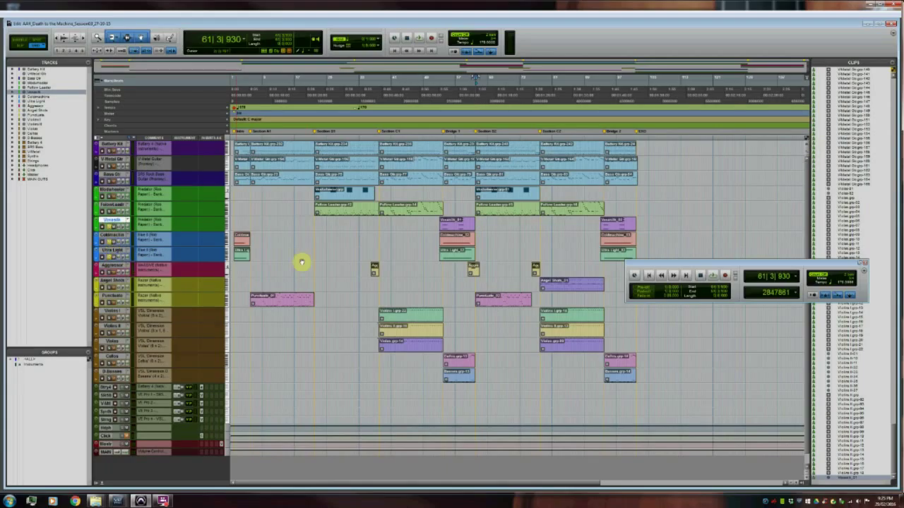
key("ctrl+equal")
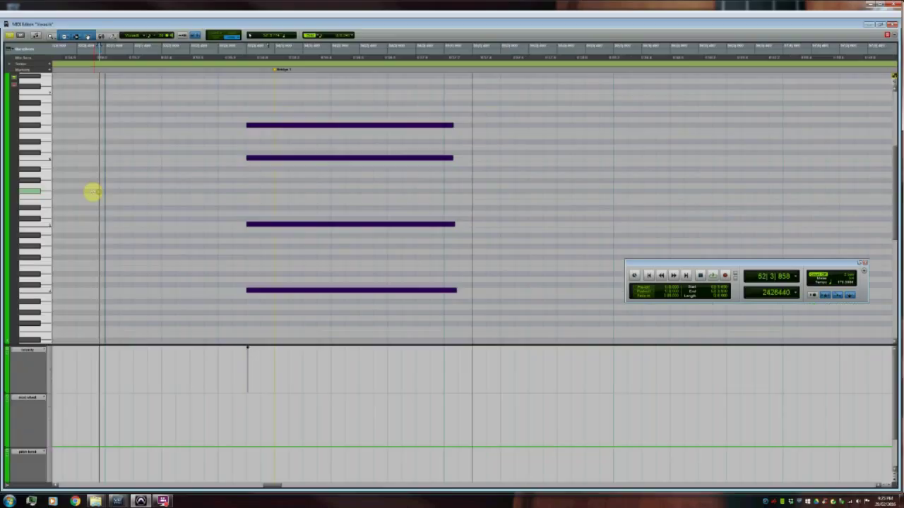
left_click(93, 192)
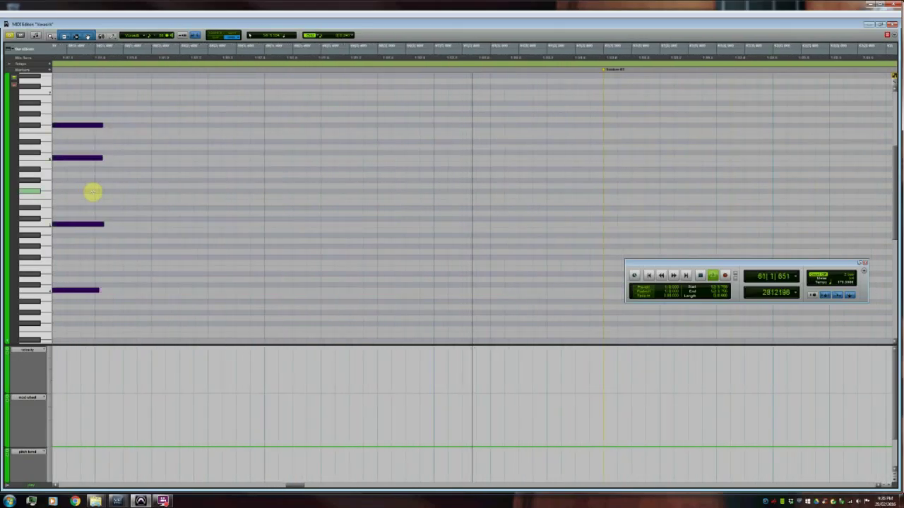
Close the synth MIDI part, select Angel Strings, scroll right, and open its later clip
left_click(891, 24)
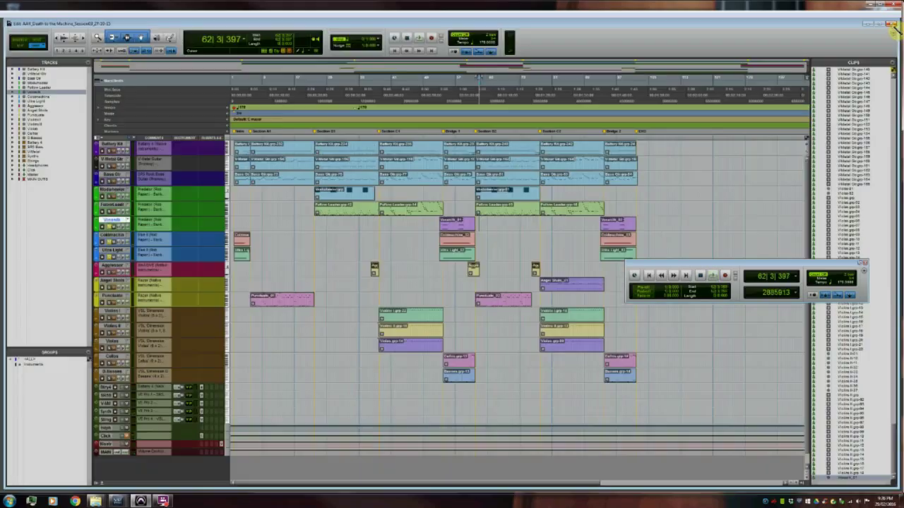
left_click(114, 281)
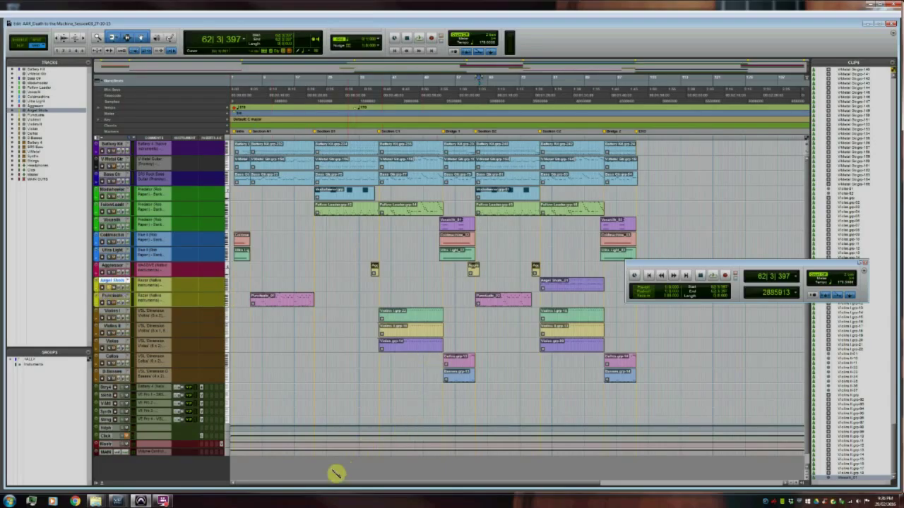
left_click_drag(327, 484, 423, 487)
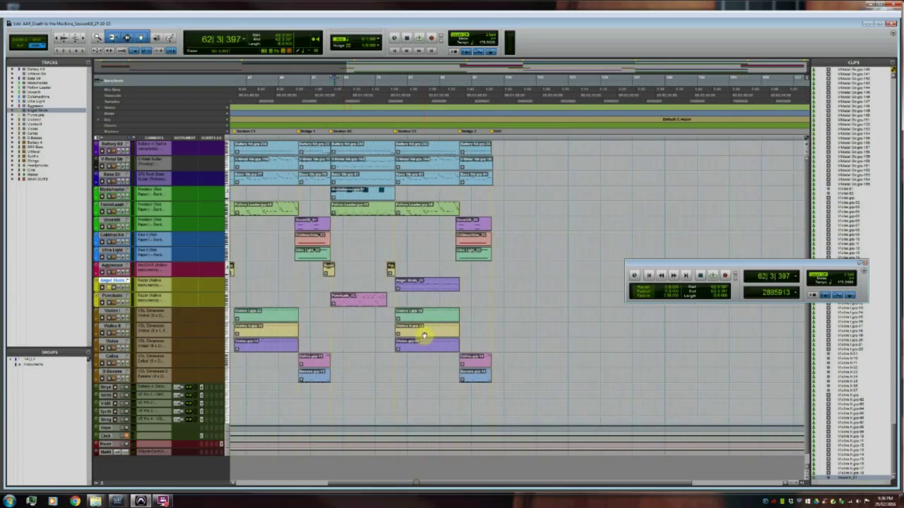
double_click(412, 290)
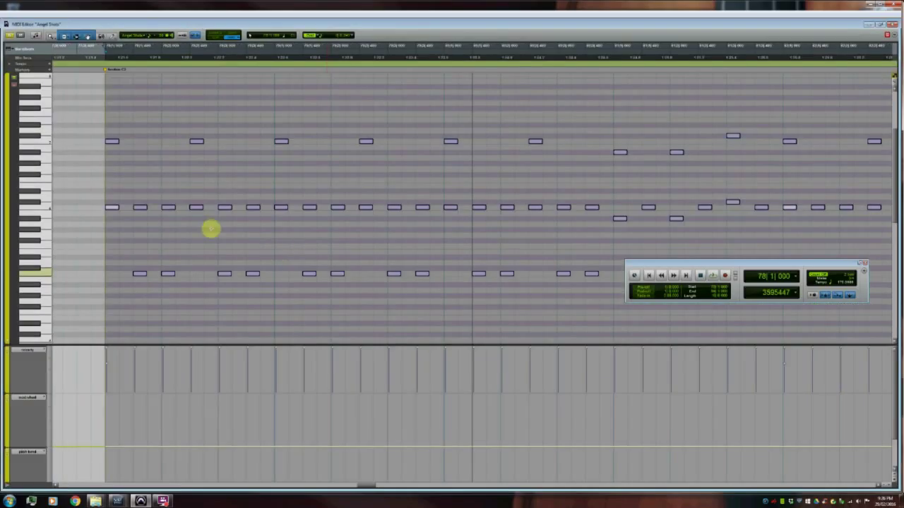
Set playback near bar 77, select all Angel Strings notes, and play them to bar 94
left_click(92, 212)
key("ctrl+a")
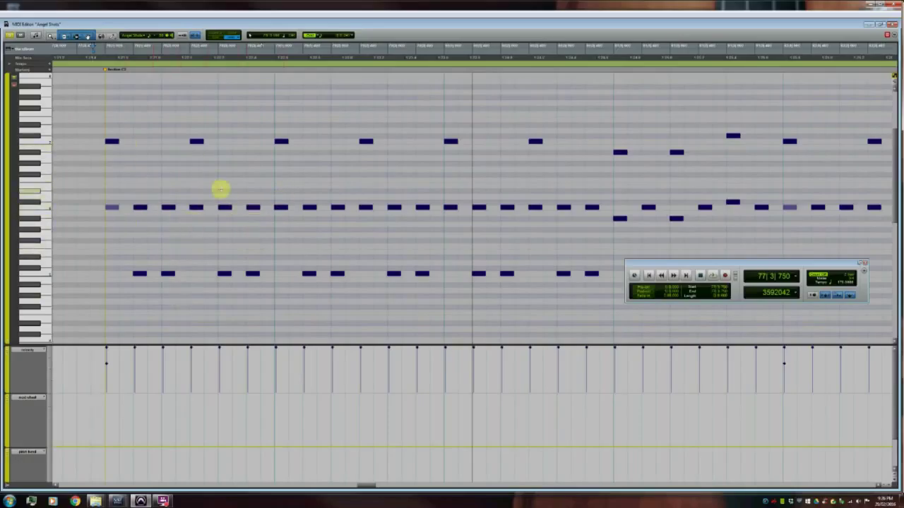
key("space")
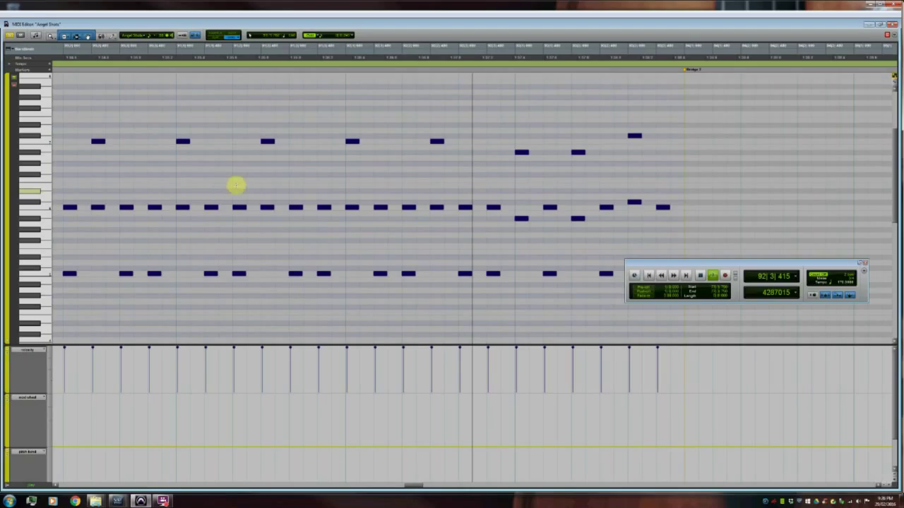
key("space")
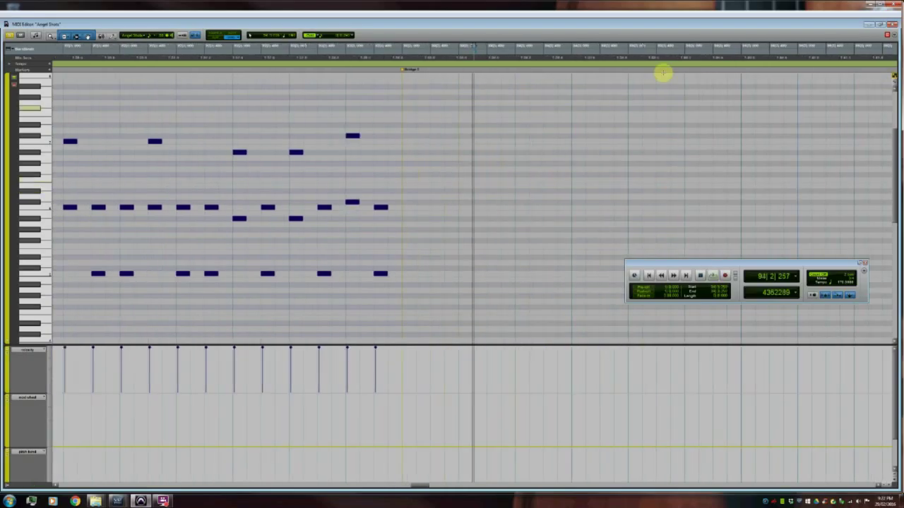
Close the MIDI Editor and play the arrangement from bar 78 with Follow Leader selected
left_click(893, 24)
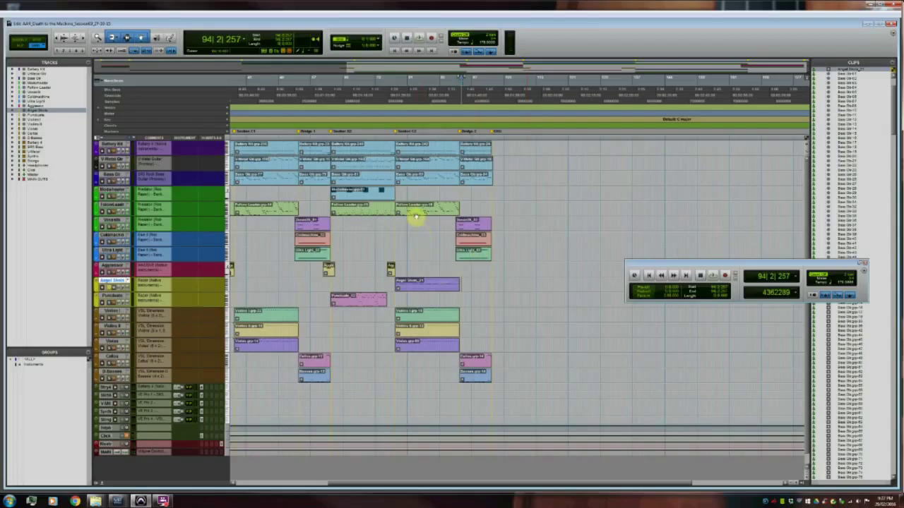
left_click(393, 236)
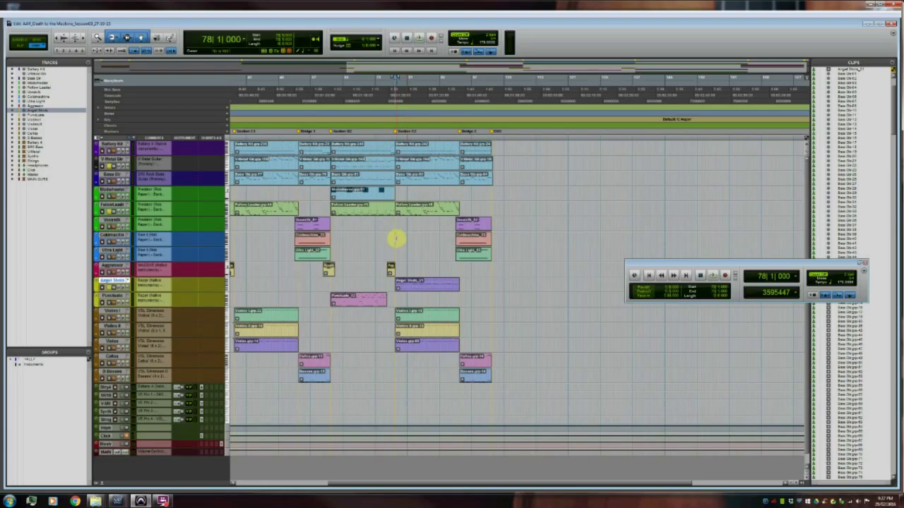
left_click(404, 209)
key("space")
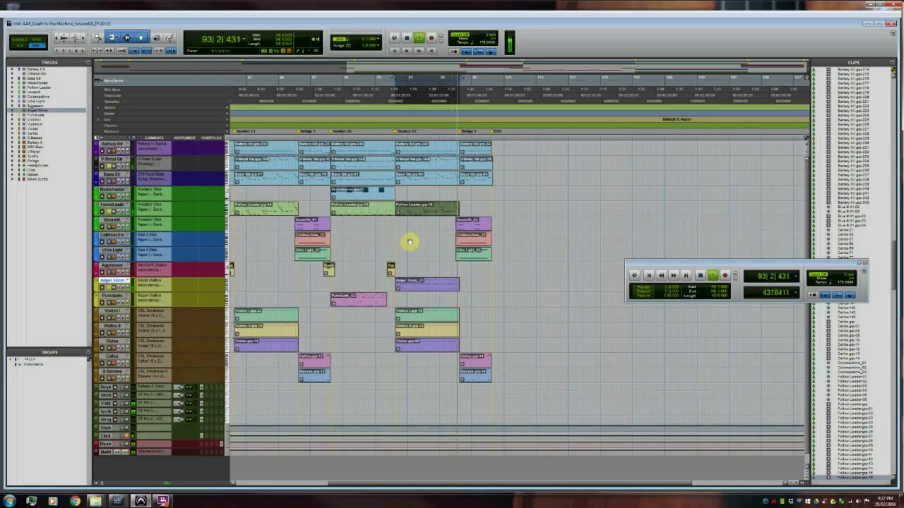
key("space")
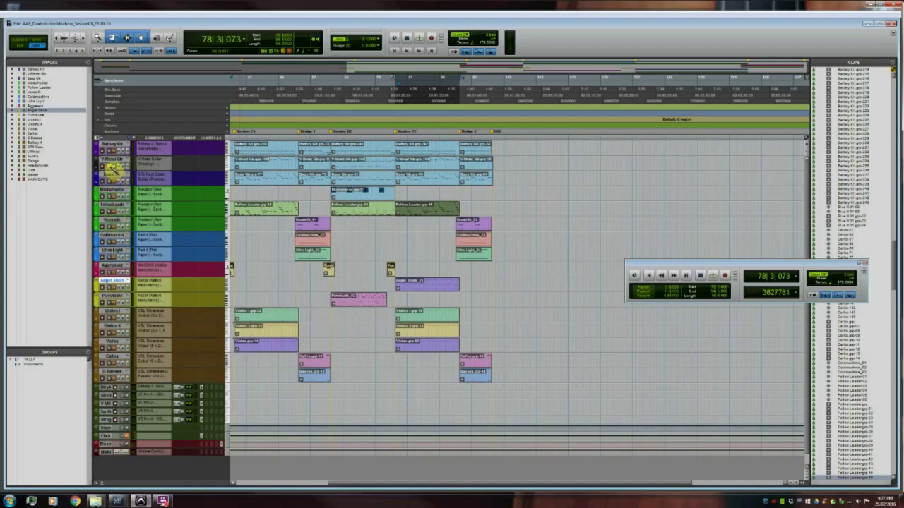
Scroll left, select the Violins I, Violins II and Violas clips, and open Violins I's notes
left_click_drag(373, 484, 316, 473)
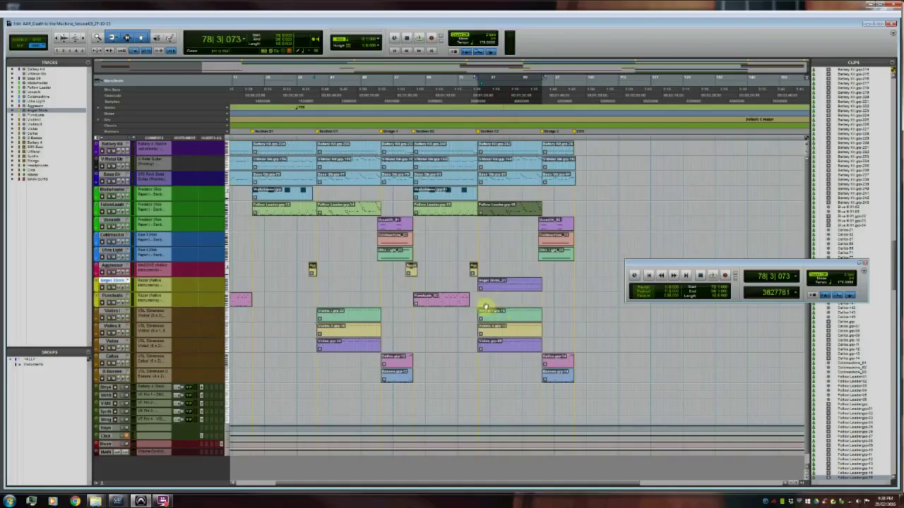
left_click(326, 319)
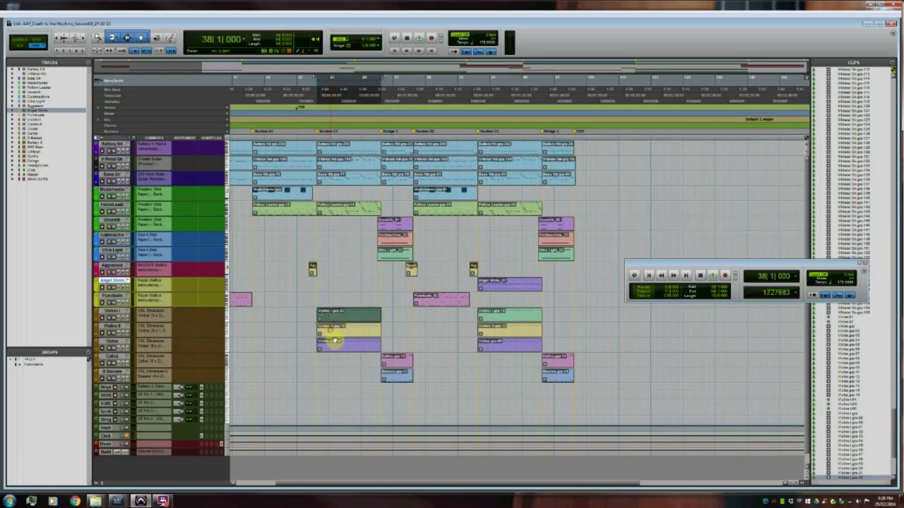
left_click(334, 341, "shift")
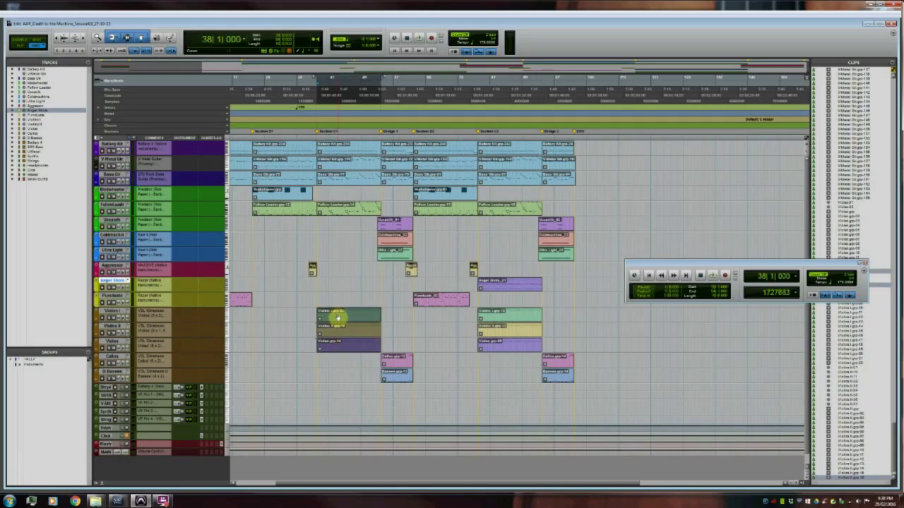
double_click(338, 318)
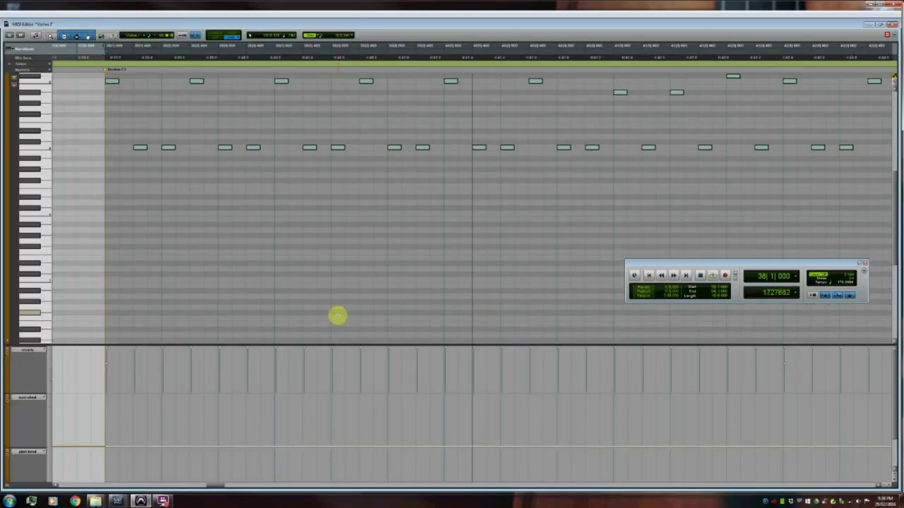
Open Violins I, Violins II and Violas together in one MIDI Editor, select all notes, then close it
left_click(892, 24)
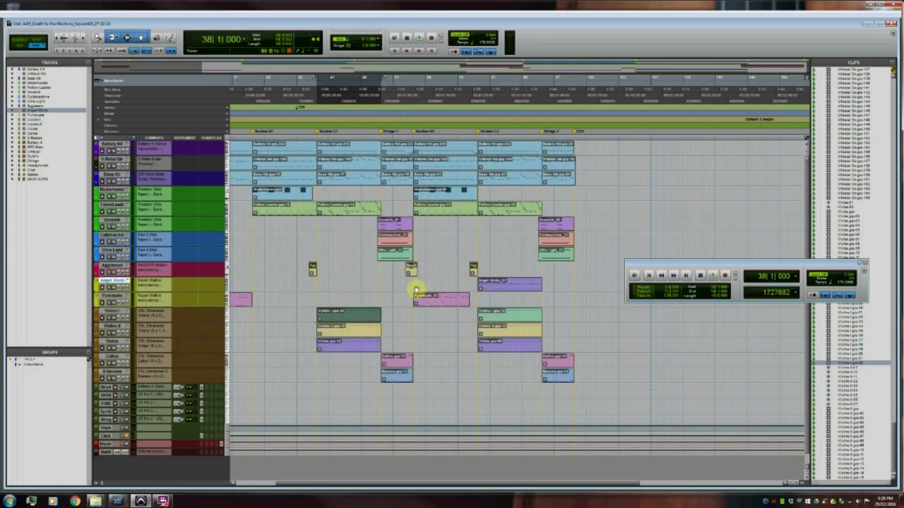
left_click(353, 329, "shift")
left_click(347, 350, "shift")
double_click(348, 349)
scroll(189, 222, "up", 5)
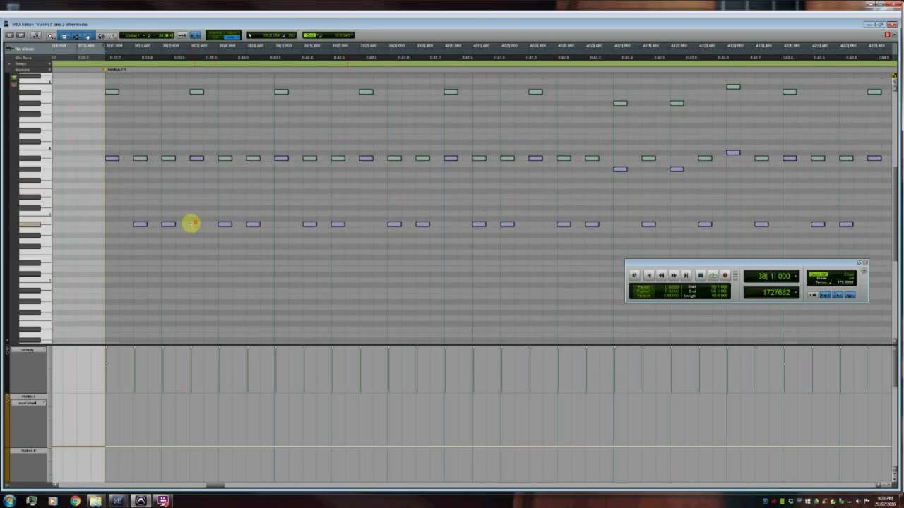
key("ctrl+a")
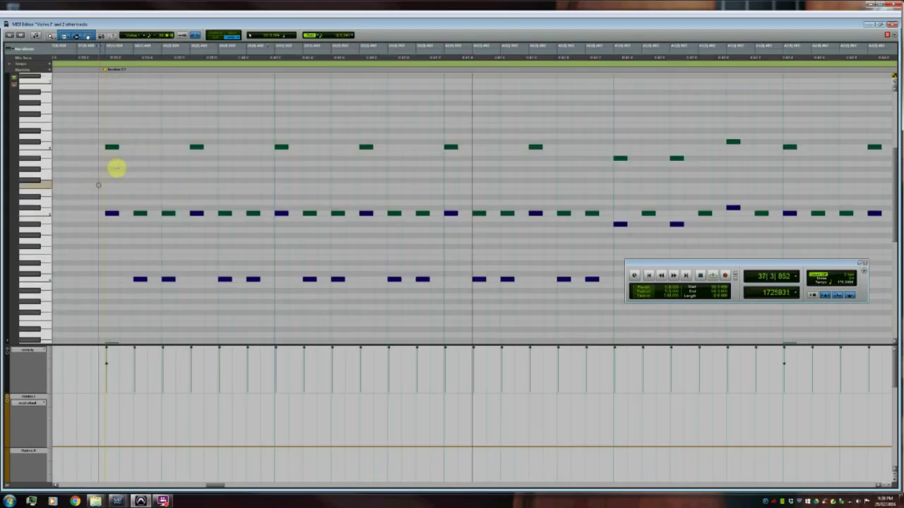
left_click(892, 25)
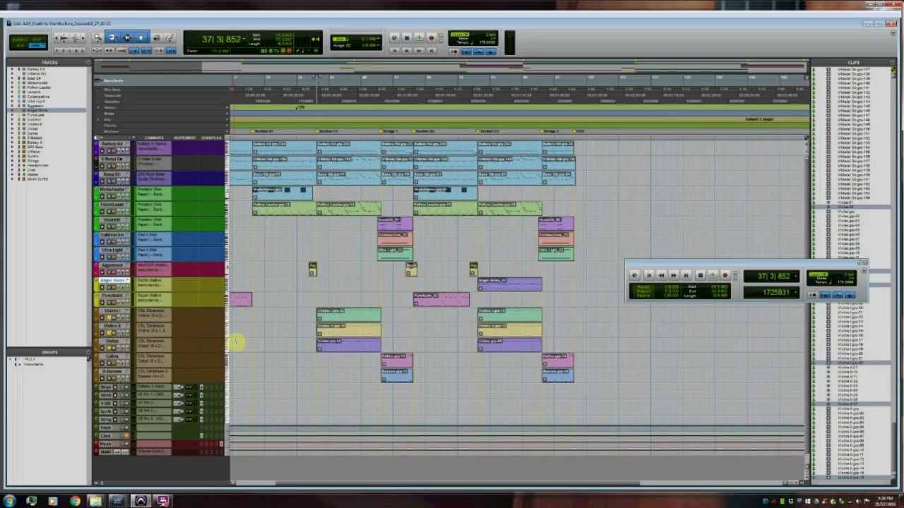
left_click(330, 321)
key("space")
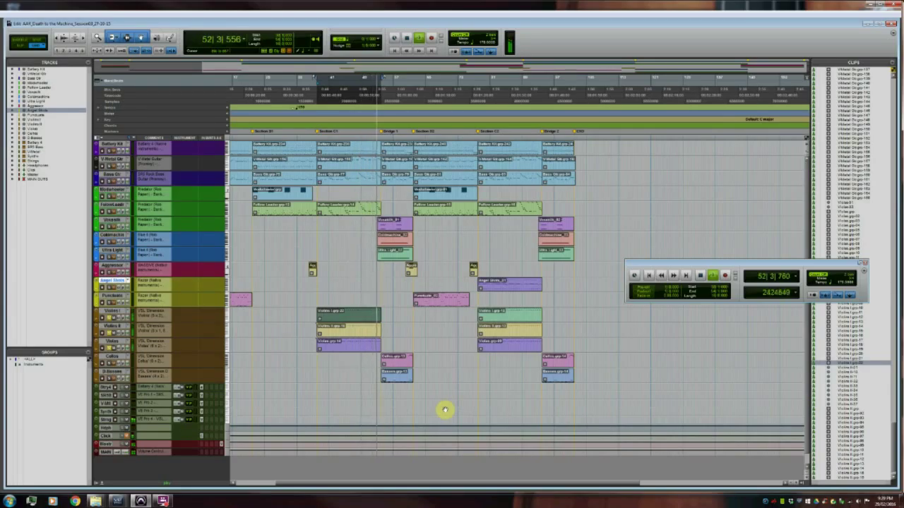
key("space")
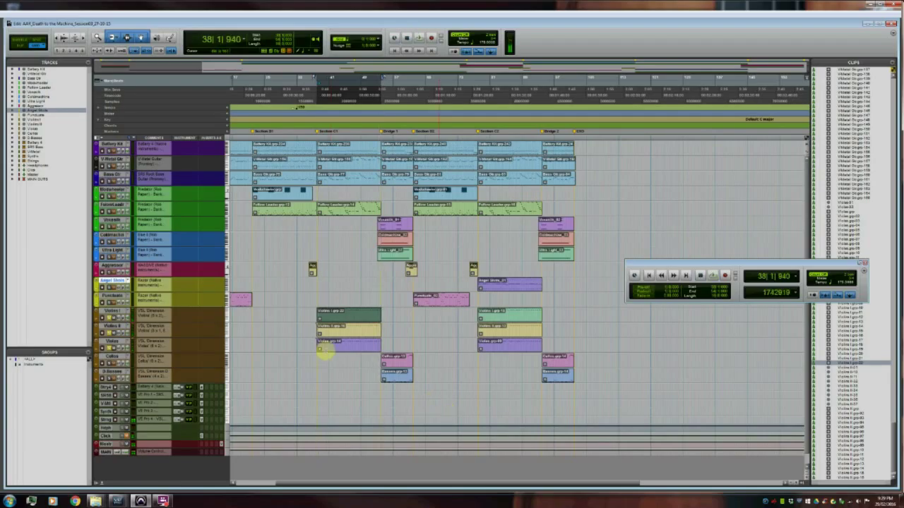
left_click(316, 296)
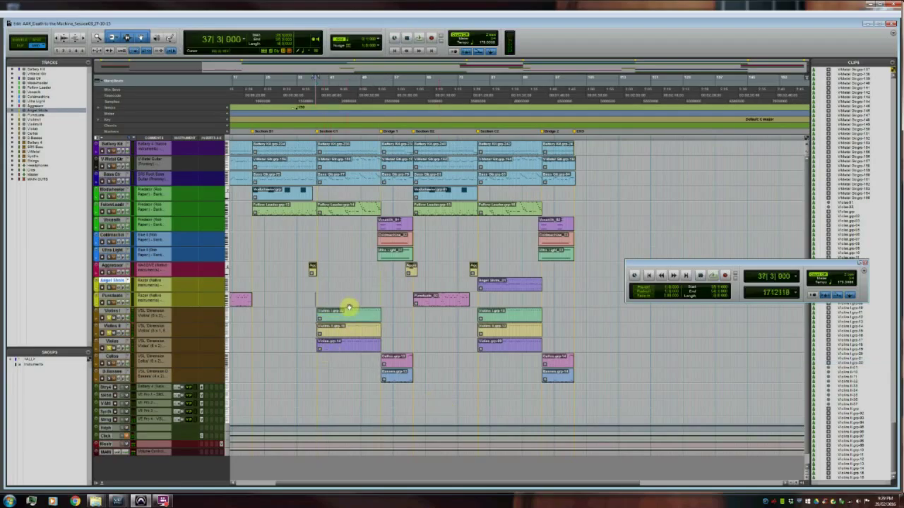
double_click(391, 364)
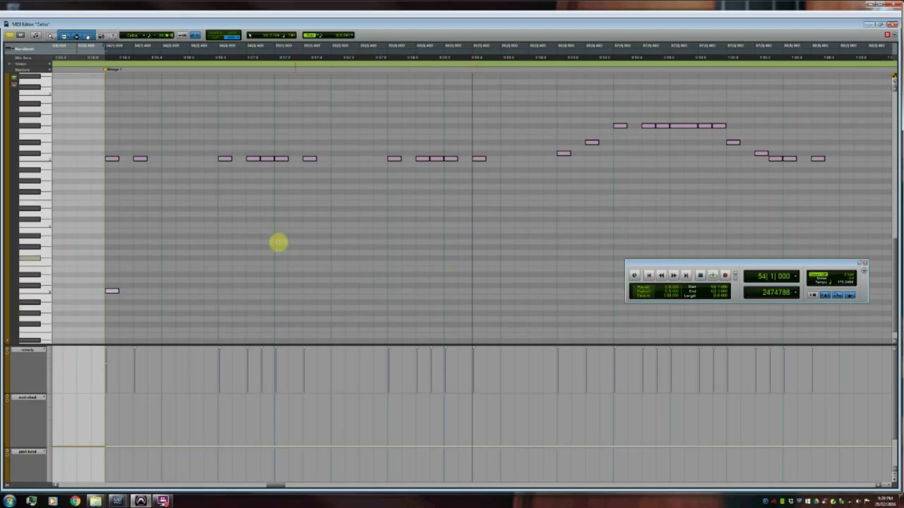
left_click(91, 198)
scroll(227, 223, "up", 1)
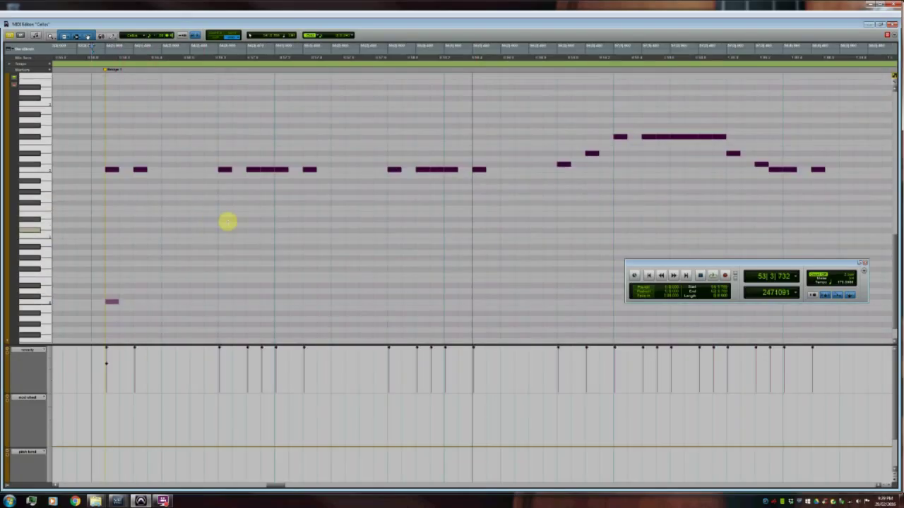
key("space")
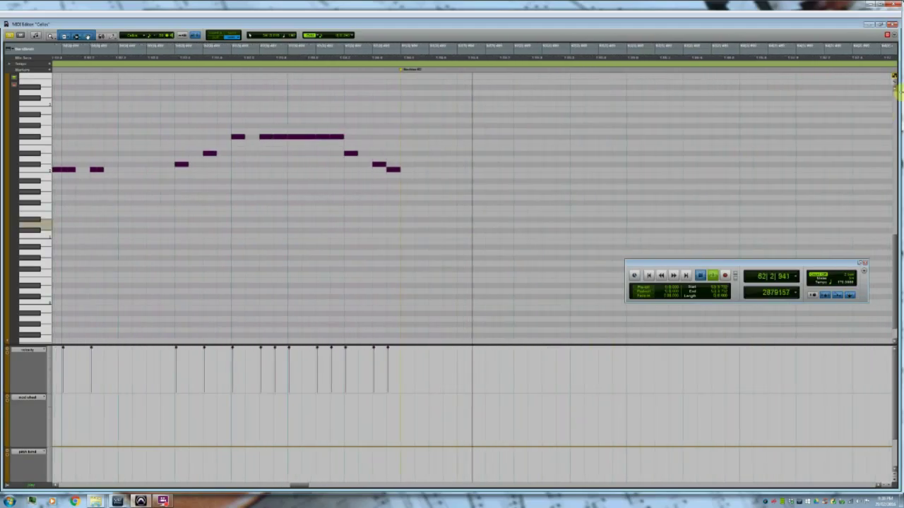
key("ctrl+=")
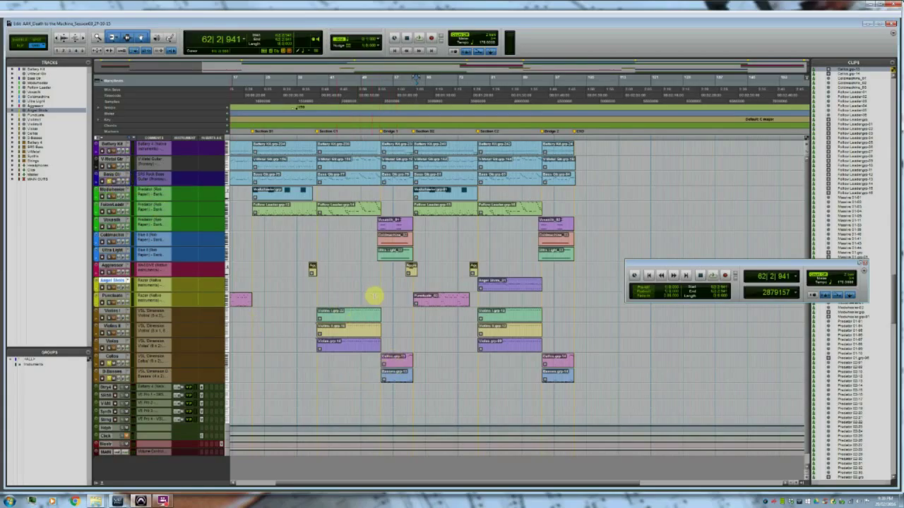
left_click(390, 363)
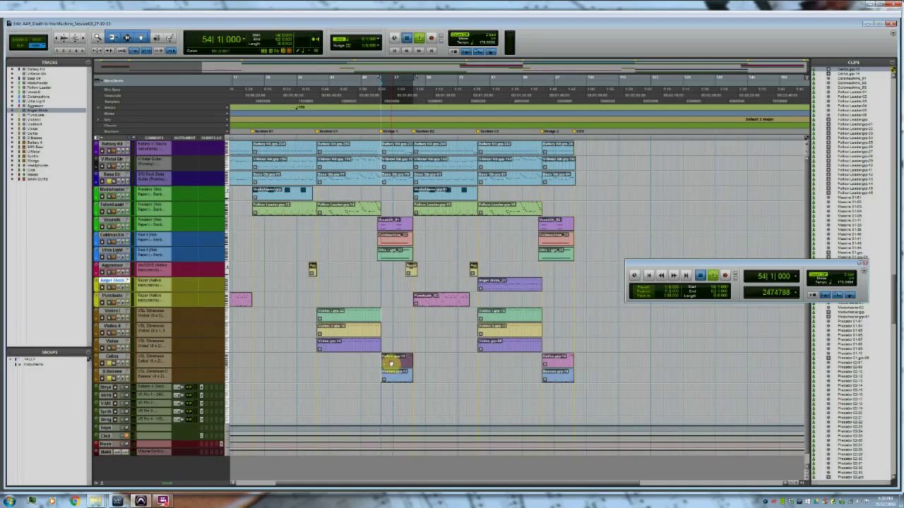
key("space")
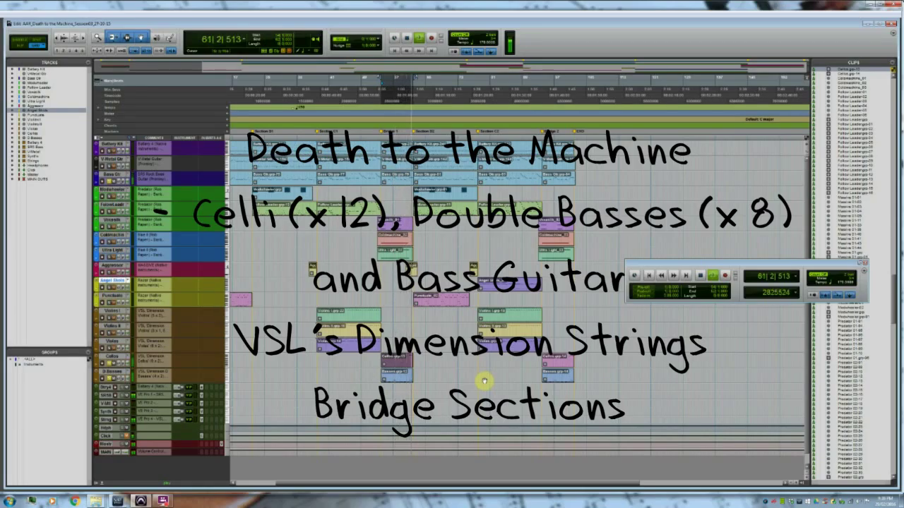
key("space")
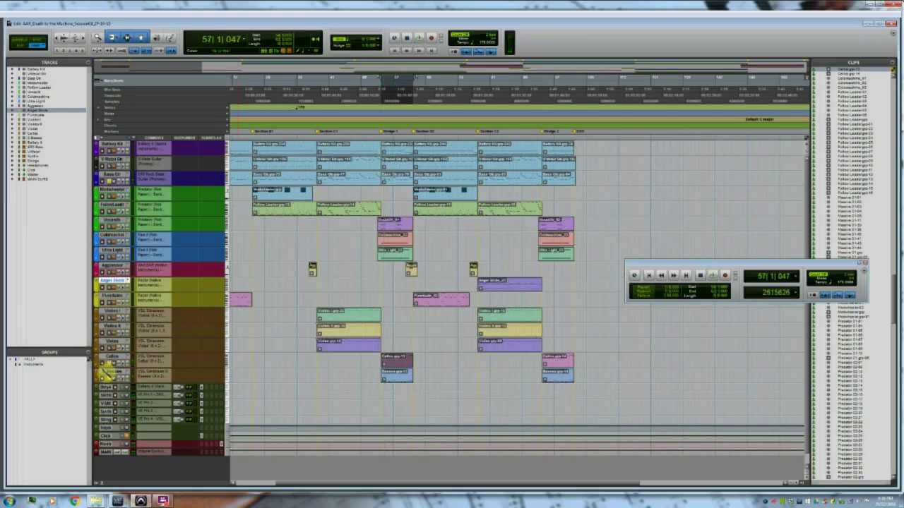
left_click(287, 348)
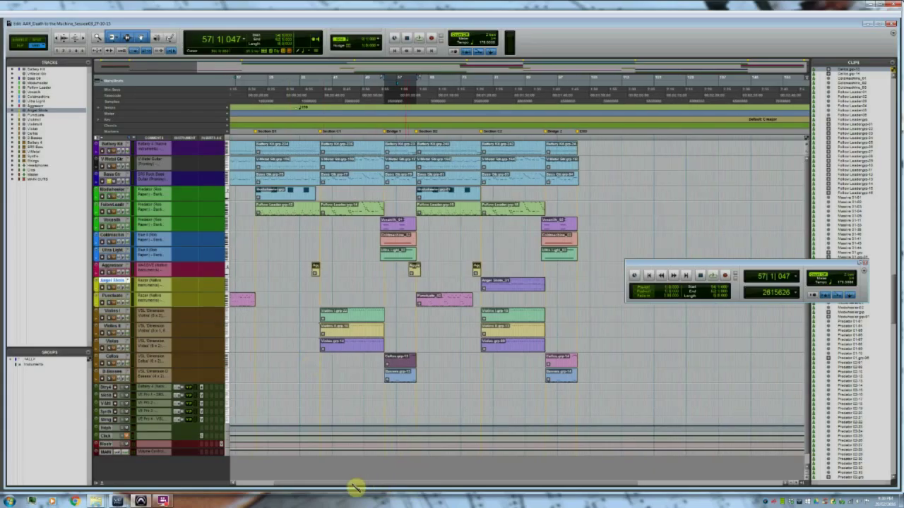
Scroll the Edit window left to show the song's opening bars
left_click_drag(417, 486, 351, 487)
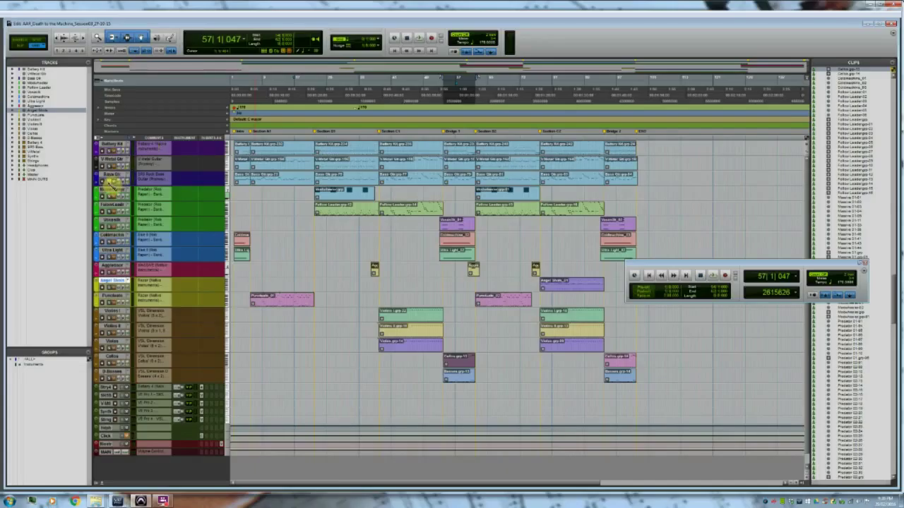
left_click(265, 263)
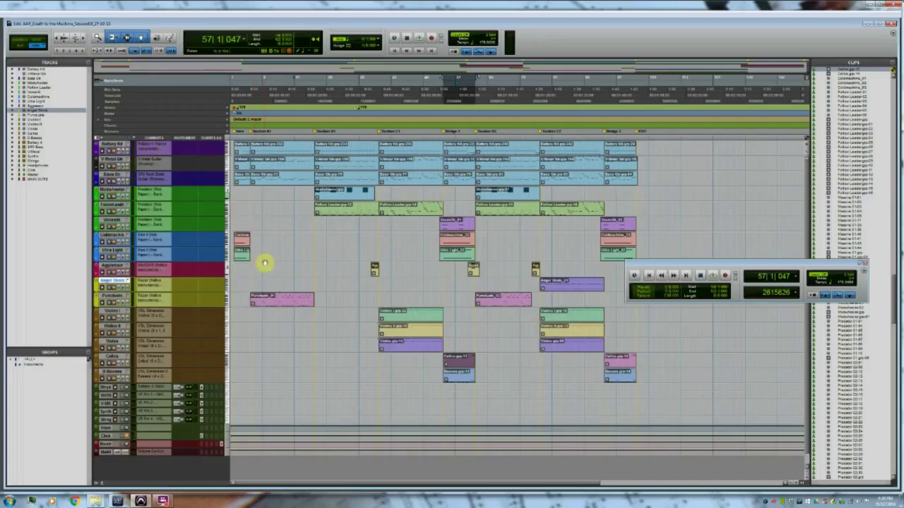